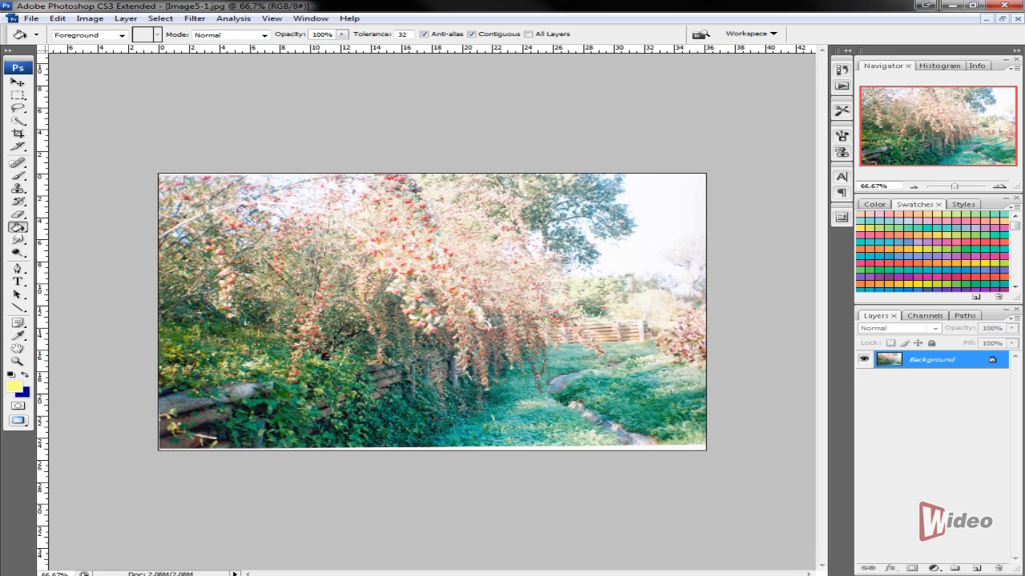
# - Duplicate the Background layer twice, creating Background copy and Background copy 2
pyautogui.rightClick(929, 361)
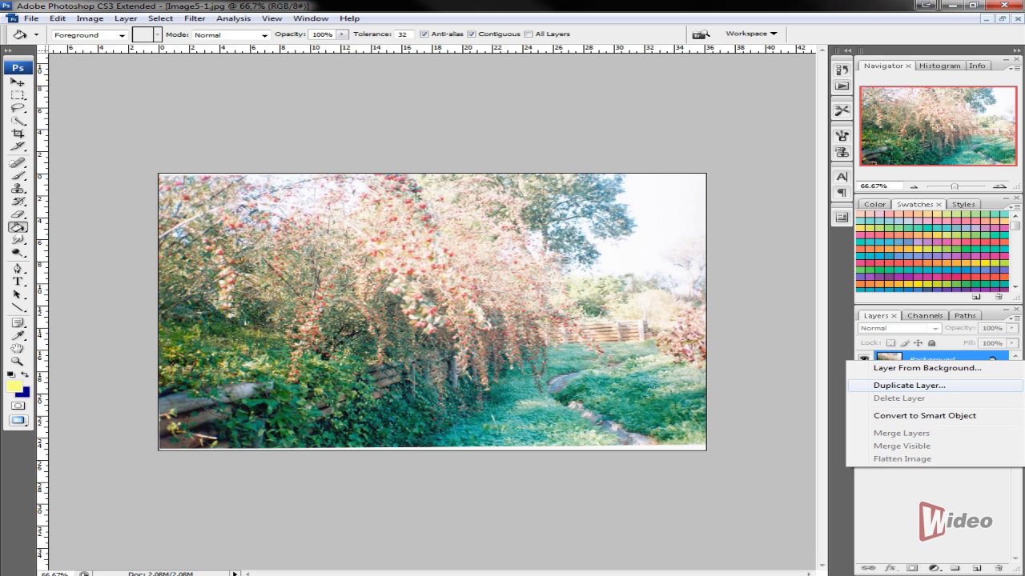
pyautogui.click(908, 385)
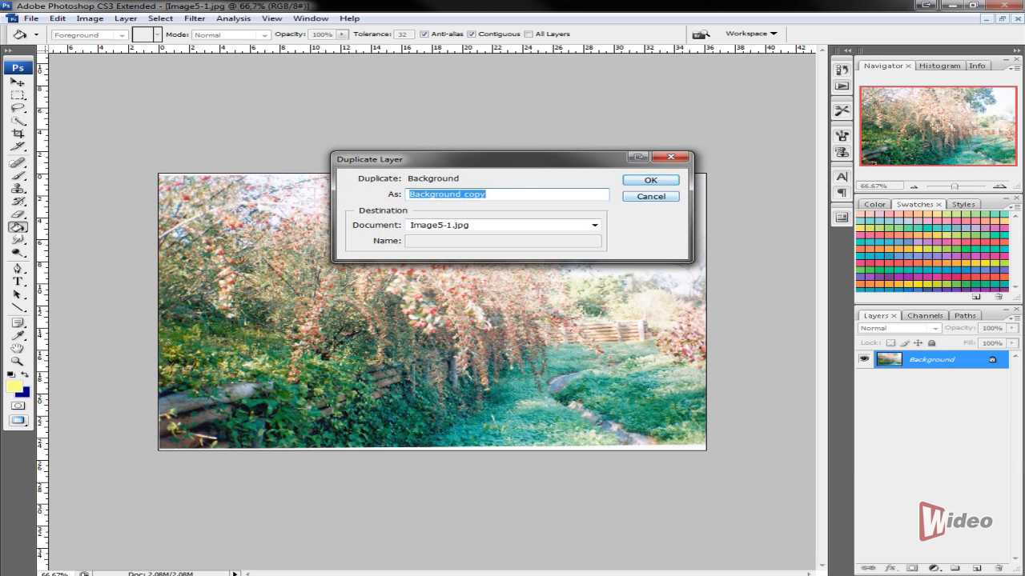
pyautogui.press('Return')
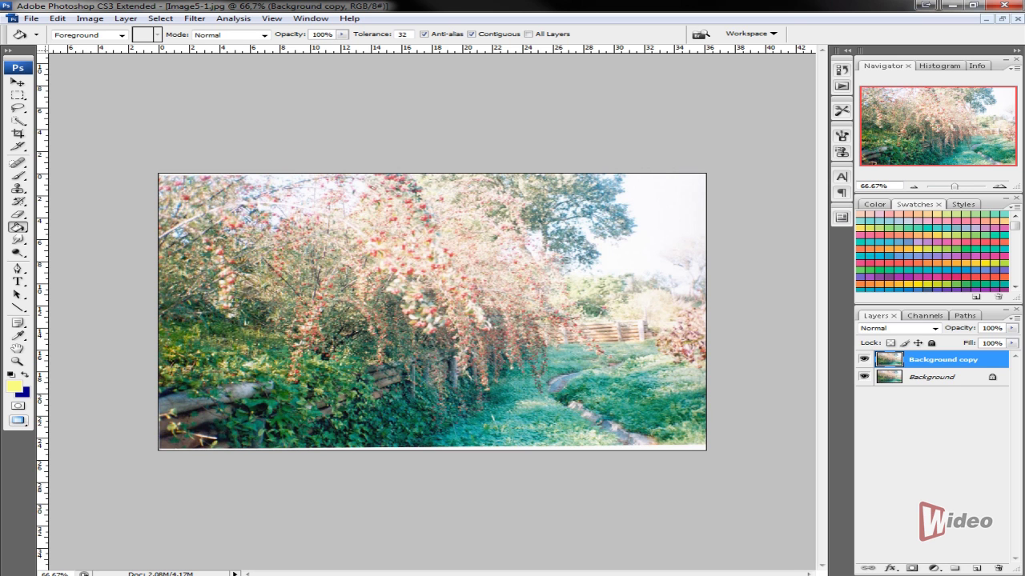
pyautogui.hotkey('ctrl', 'j')
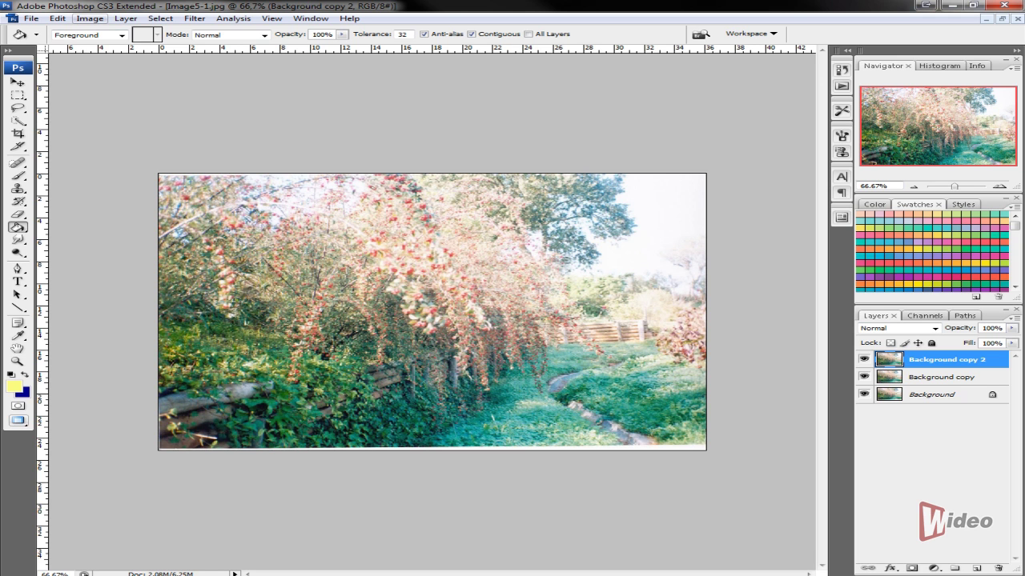
# - Apply Image onto Background copy 2 using Screen blending at 100% opacity
pyautogui.click(90, 18)
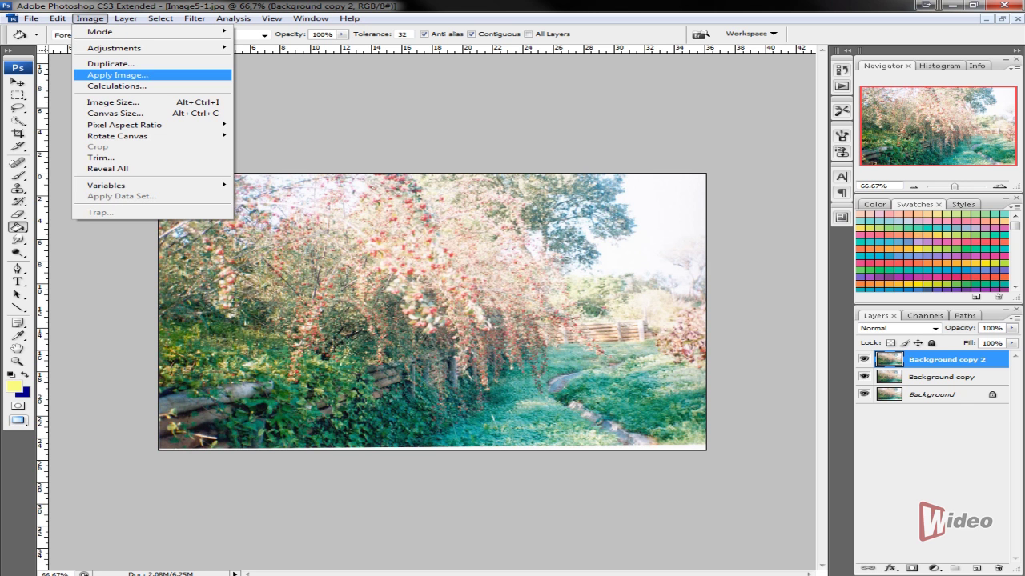
pyautogui.click(118, 74)
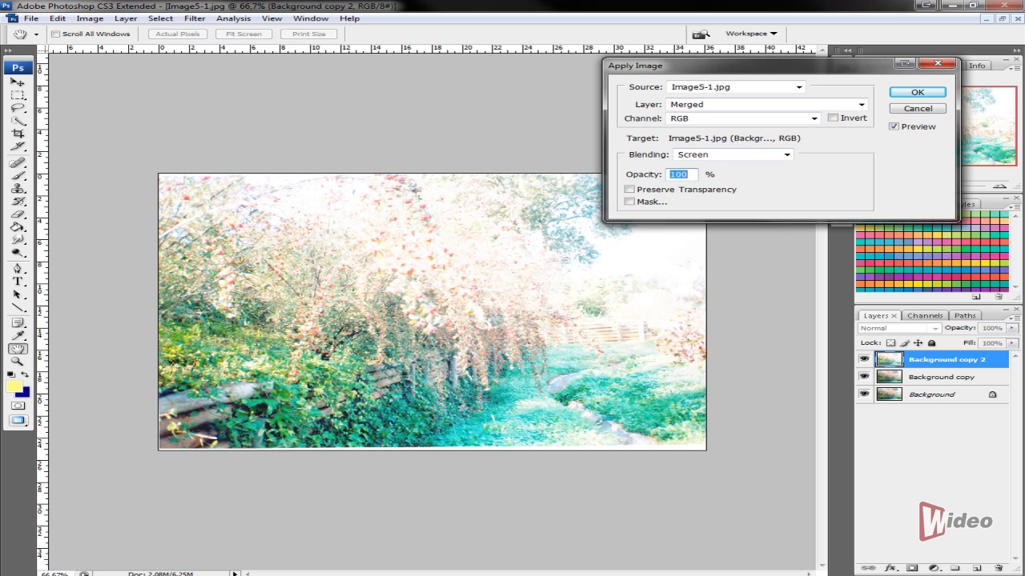
pyautogui.click(787, 155)
pyautogui.click(713, 194)
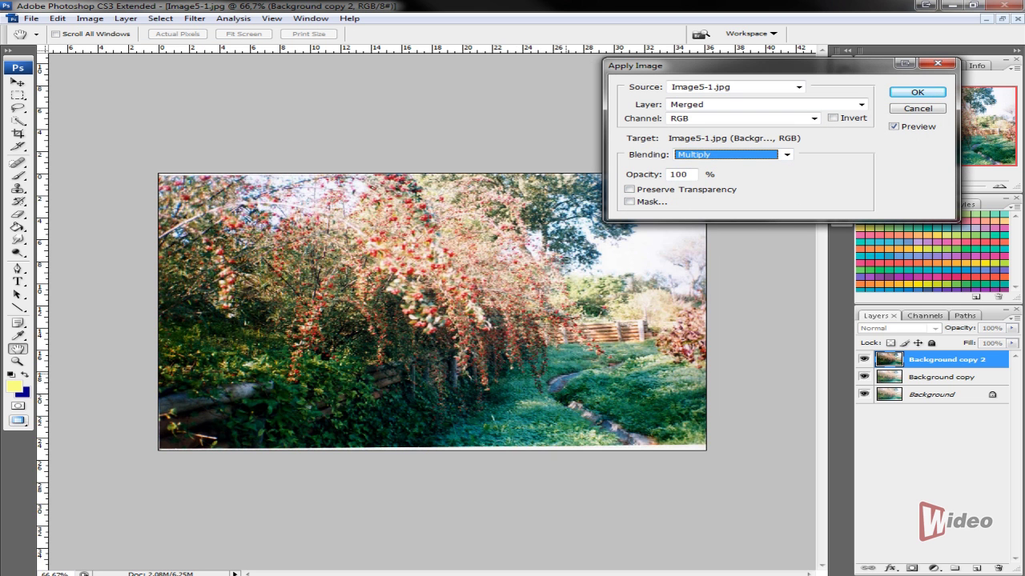
pyautogui.click(787, 154)
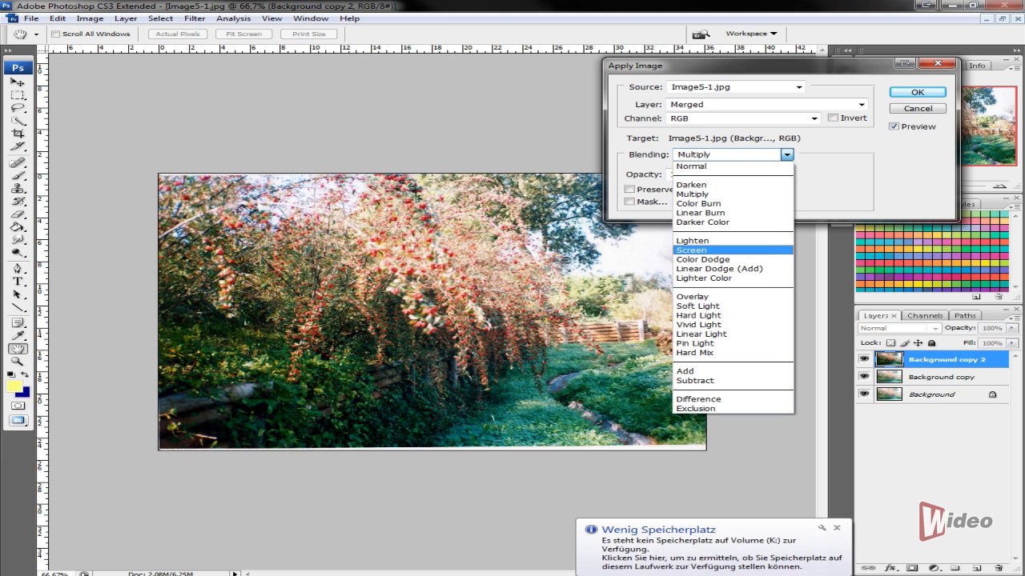
pyautogui.press('Return')
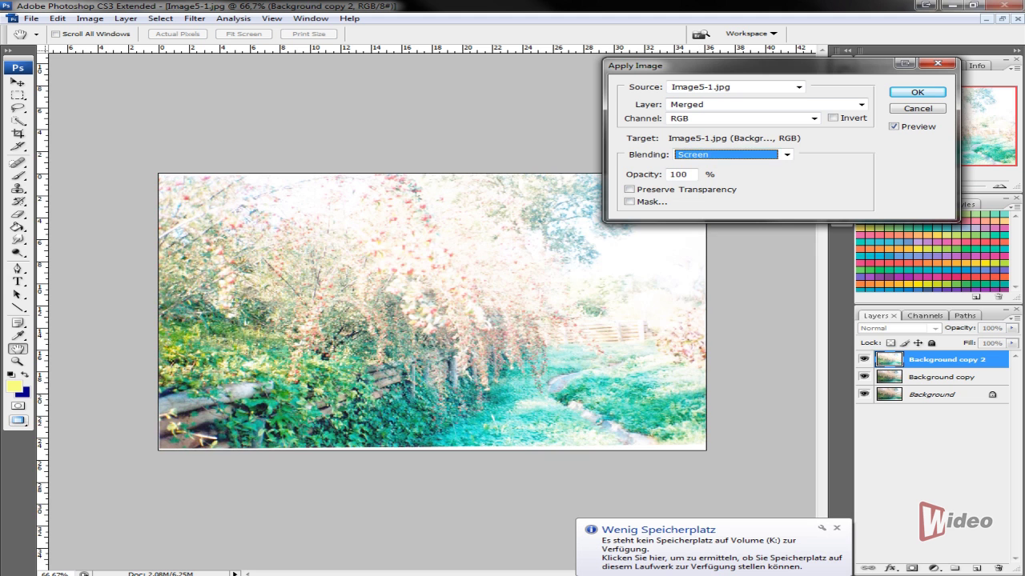
pyautogui.click(836, 529)
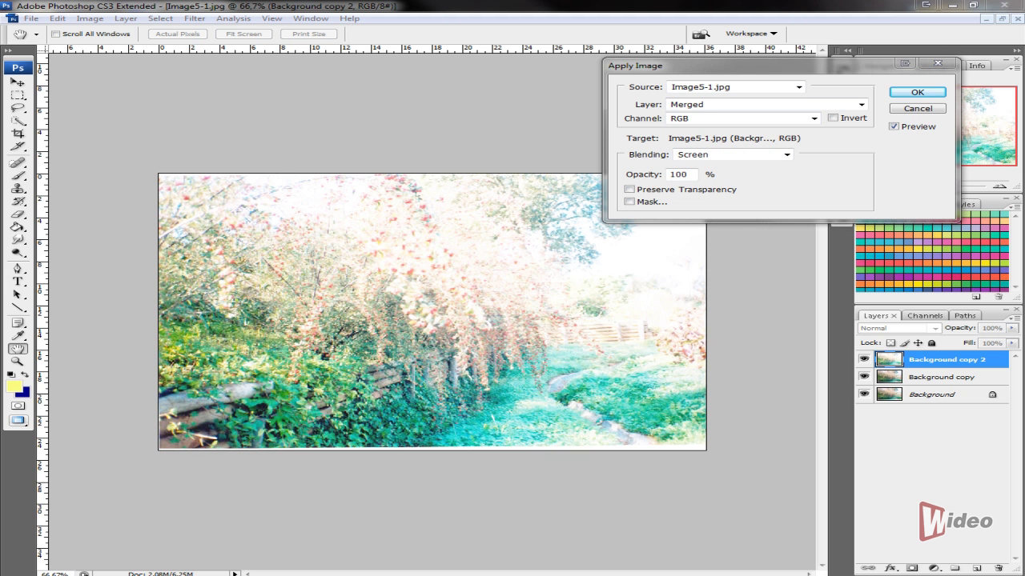
pyautogui.doubleClick(679, 174)
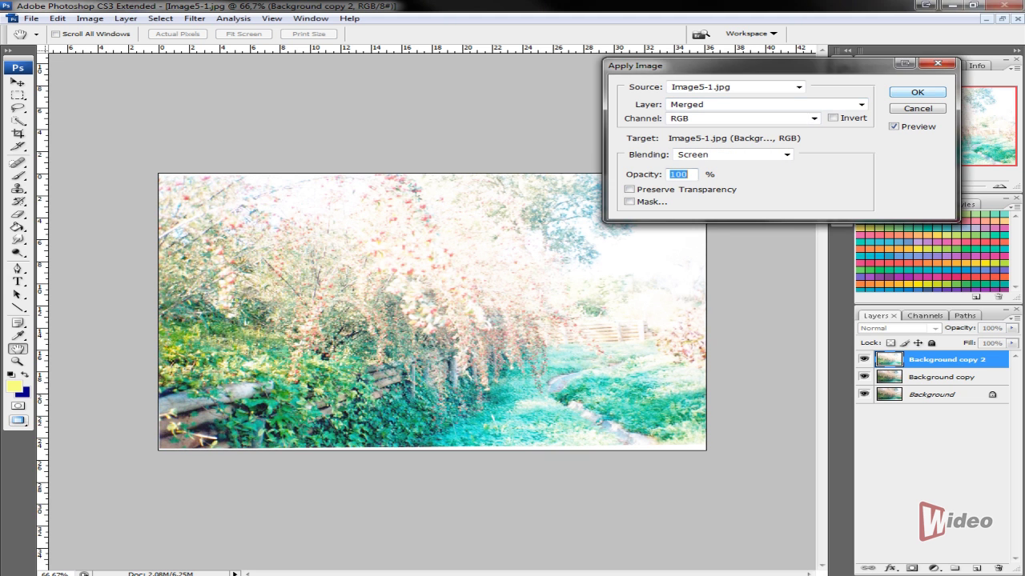
pyautogui.press('Return')
pyautogui.press('g')
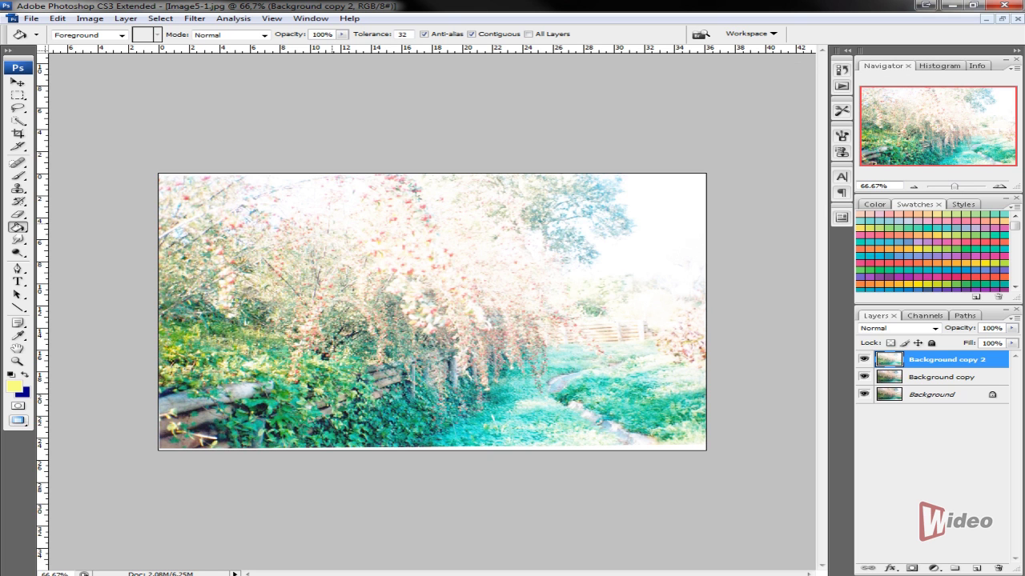
# - Blur Background copy 2 with a 6,6-pixel Gaussian Blur
pyautogui.click(18, 84)
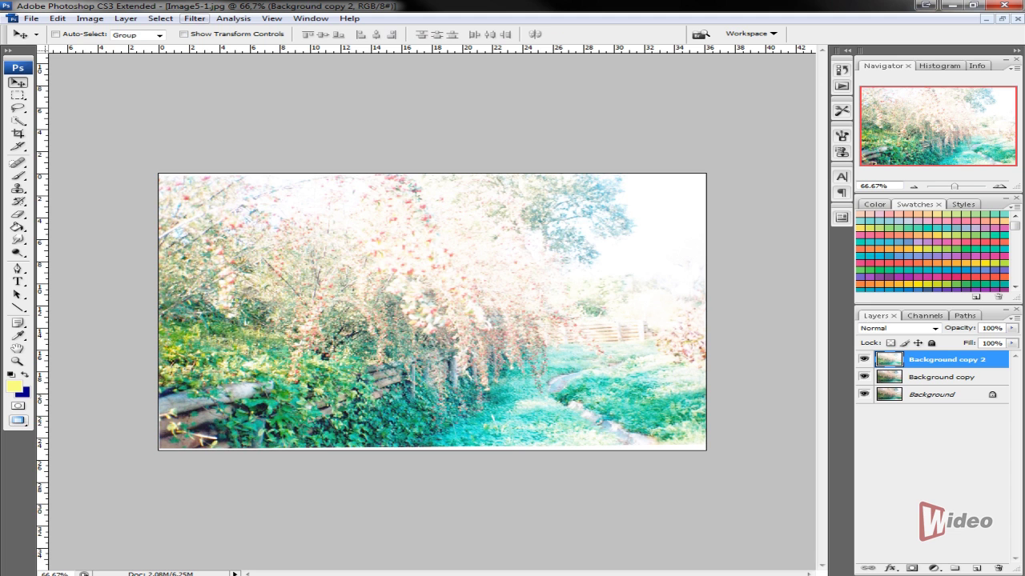
pyautogui.click(195, 18)
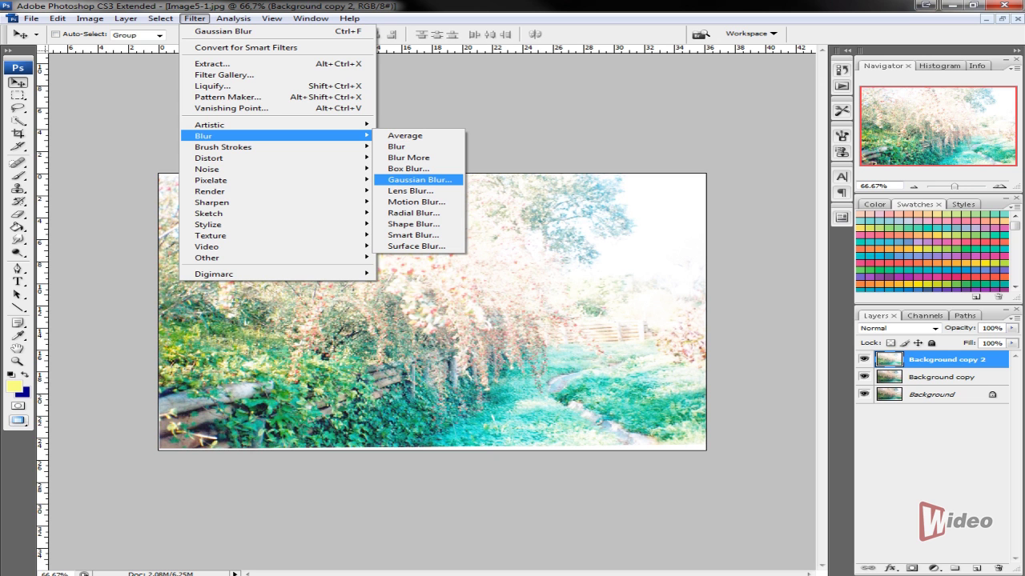
pyautogui.click(419, 180)
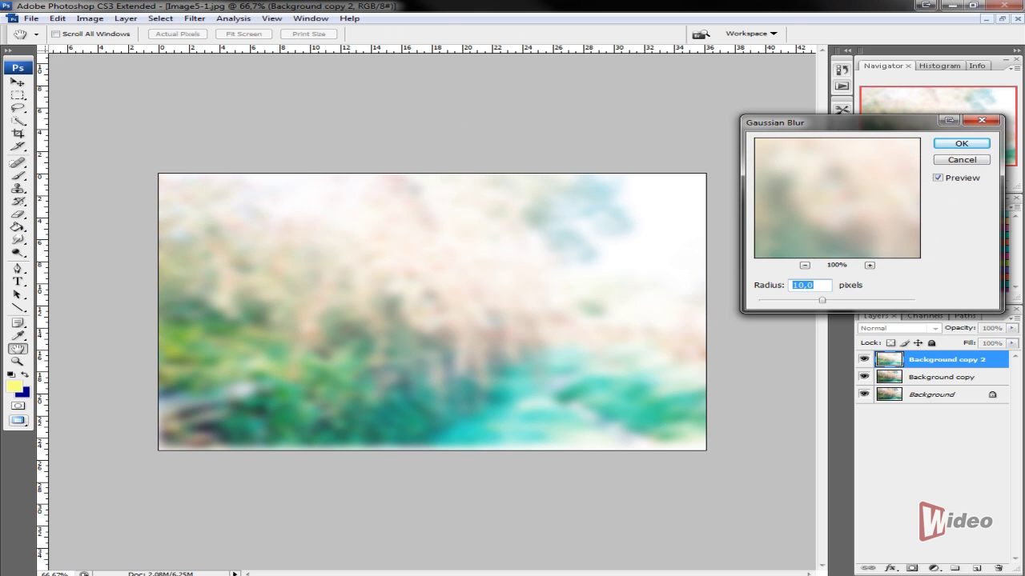
pyautogui.moveTo(821, 300); pyautogui.dragTo(830, 300)
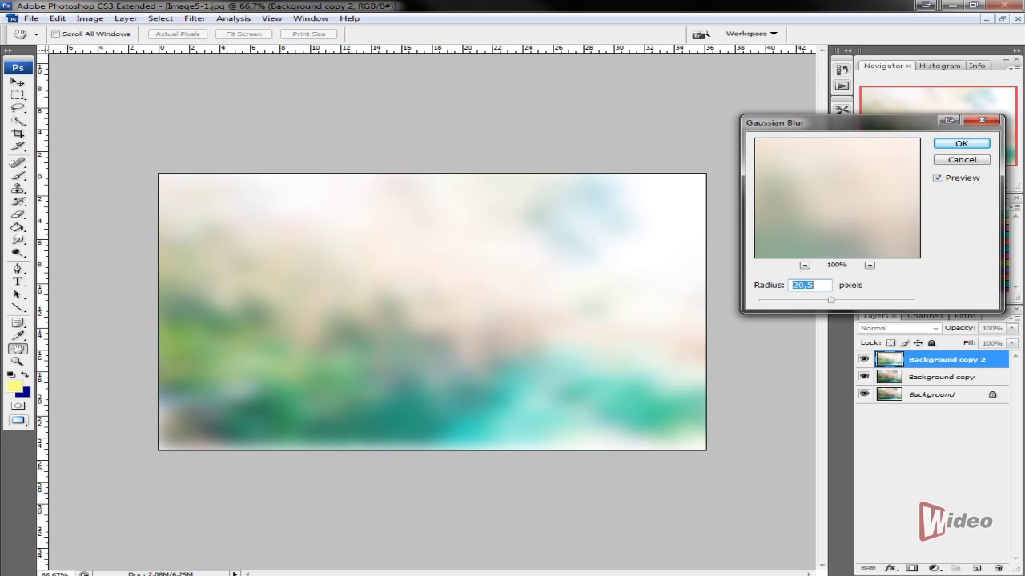
pyautogui.moveTo(831, 300); pyautogui.dragTo(809, 300)
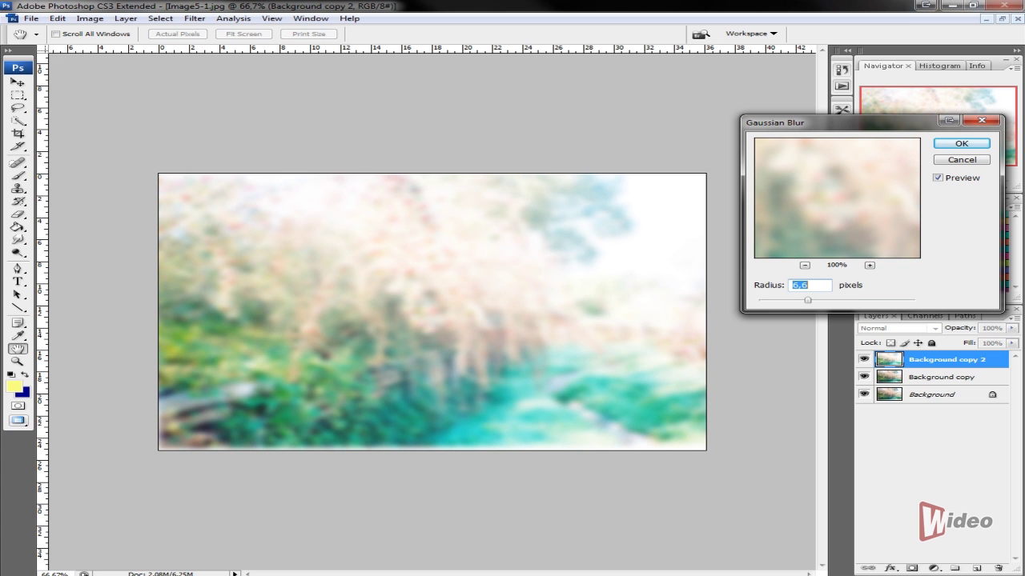
pyautogui.press('Return')
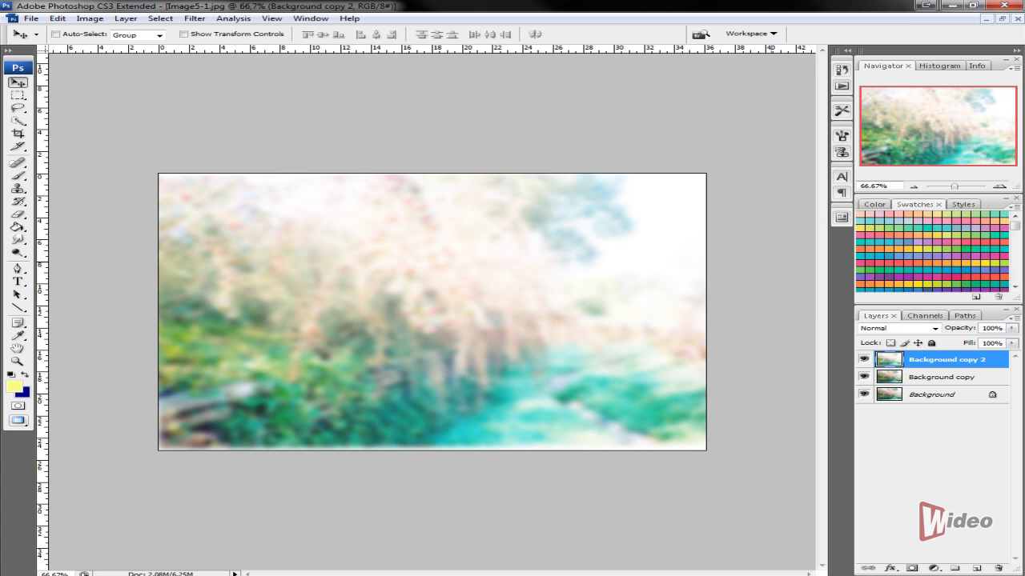
# - Set Background copy 2 to Soft Light and toggle its visibility to compare
pyautogui.click(898, 328)
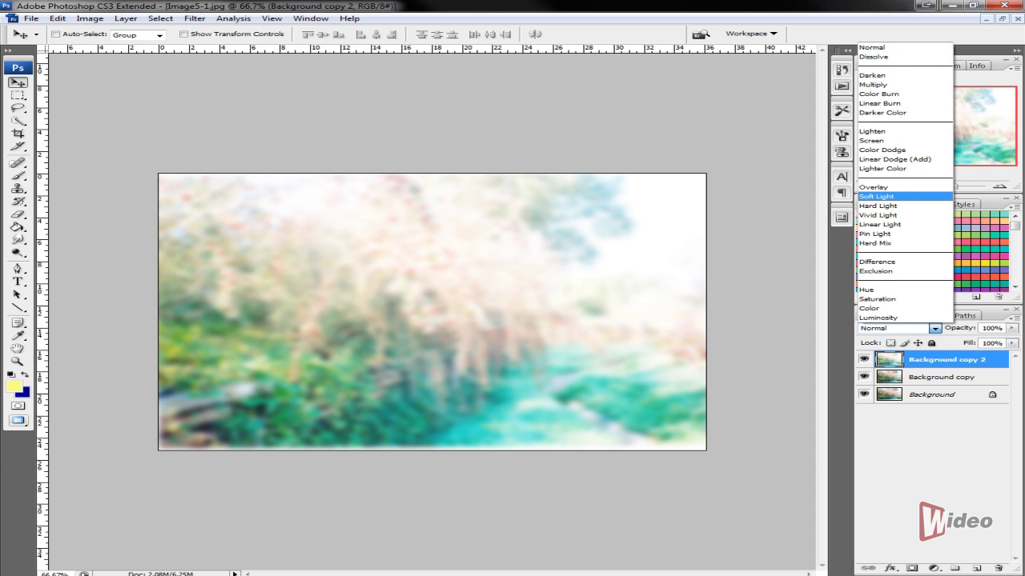
pyautogui.click(934, 328)
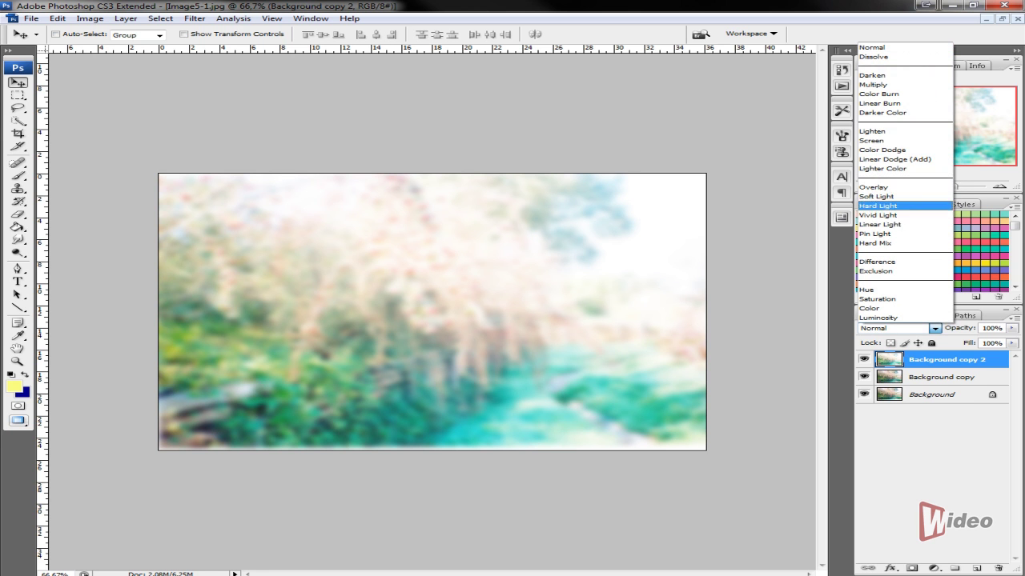
pyautogui.press('Return')
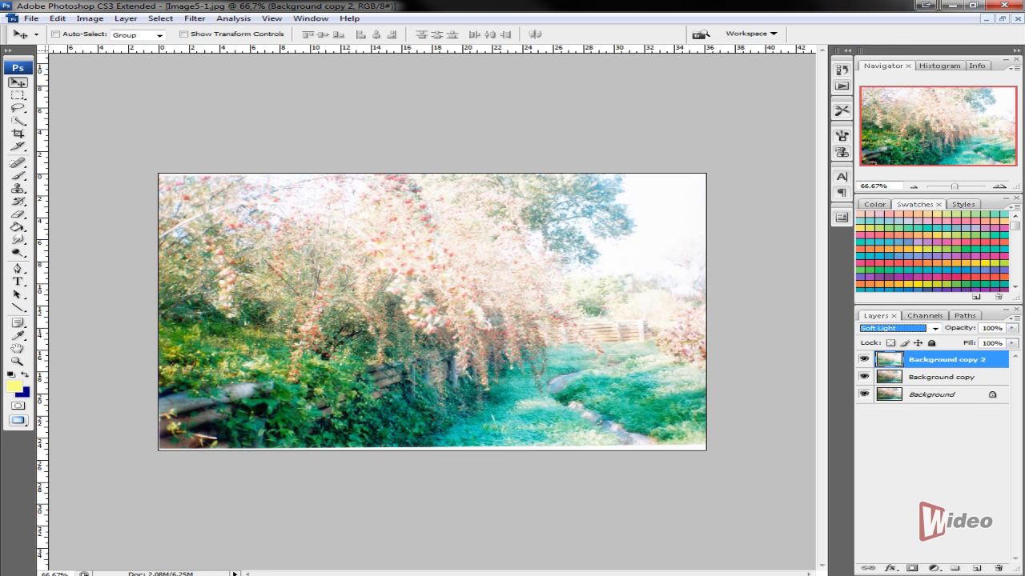
pyautogui.click(863, 360)
pyautogui.click(863, 359)
pyautogui.click(863, 360)
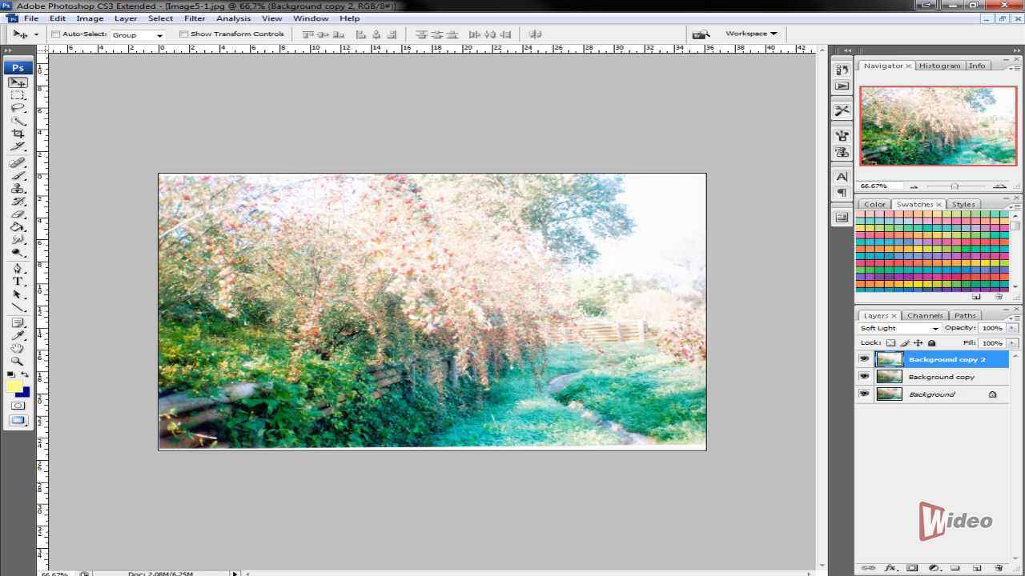
# - Merge the Soft Light copy down, then undo that merge
pyautogui.rightClick(945, 359)
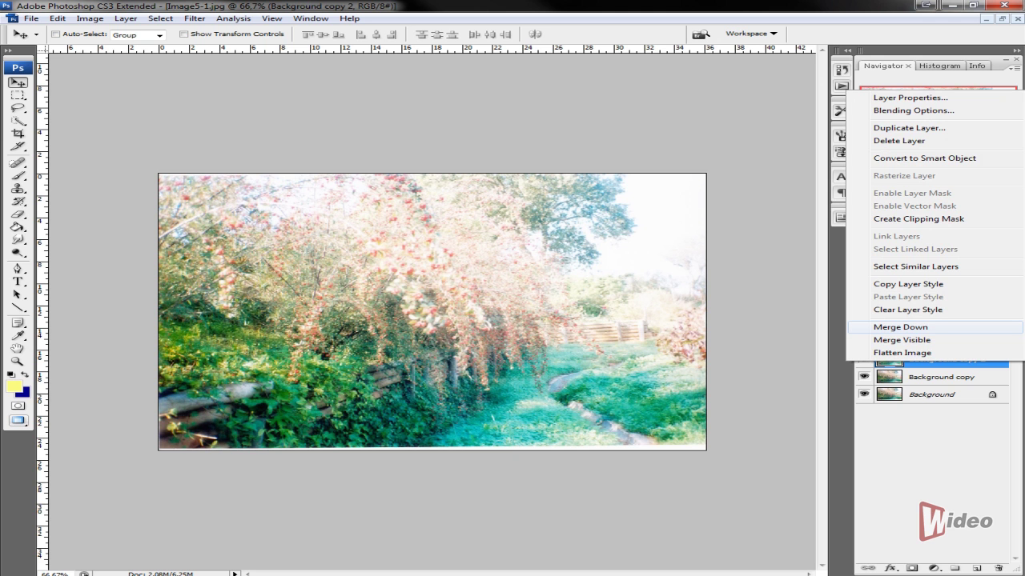
pyautogui.click(901, 326)
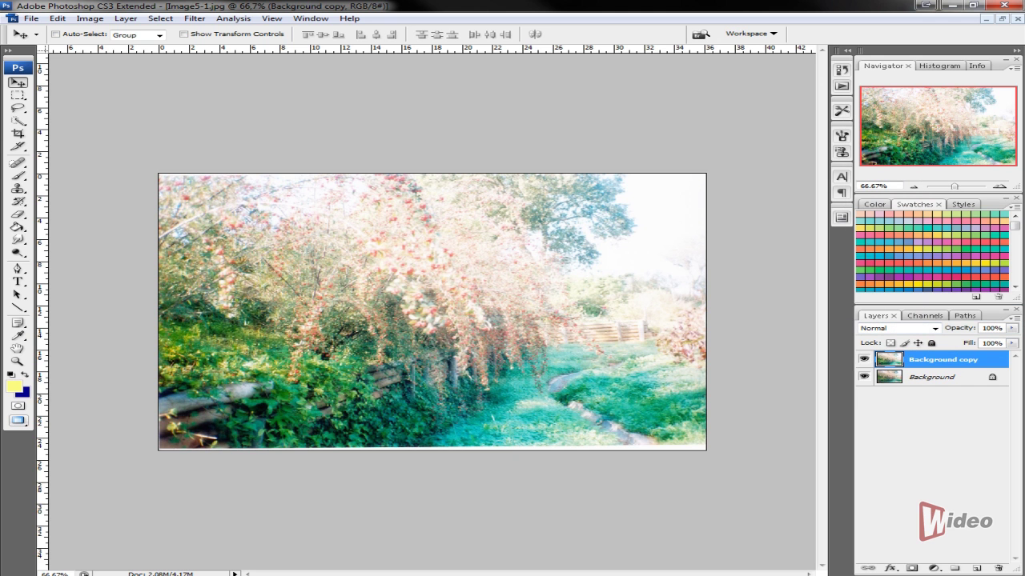
pyautogui.hotkey('alt', 'e')
pyautogui.press('Return')
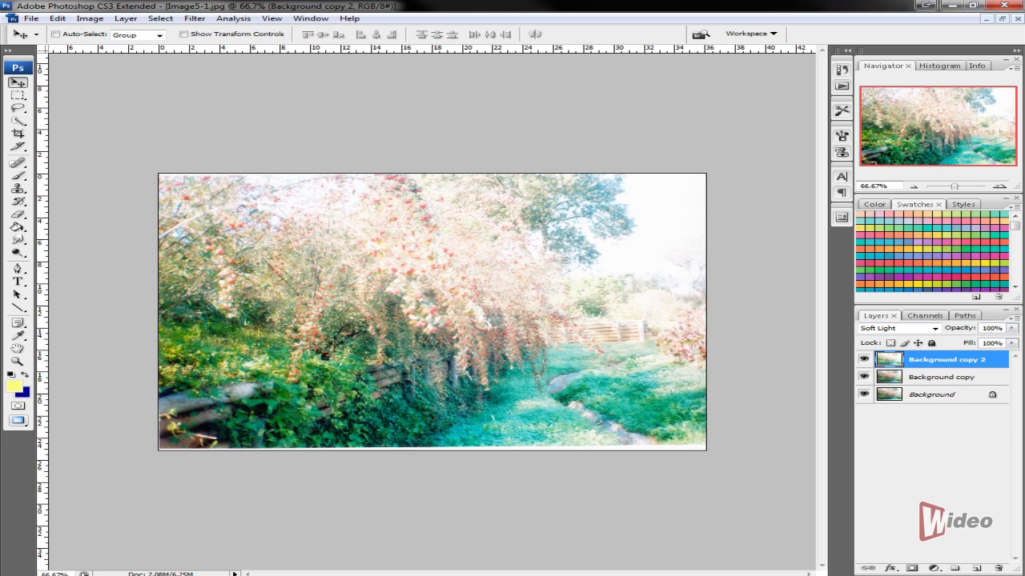
# - Merge Background copy and Background copy 2 into one layer, then toggle visibility to compare
pyautogui.hotkey('alt', '[')
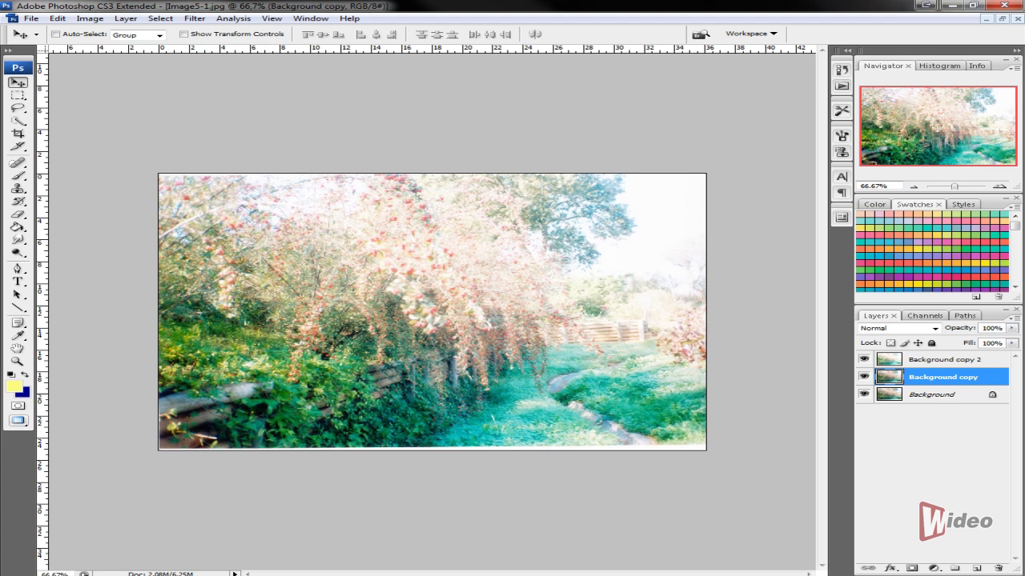
pyautogui.hotkey('shift', 'alt', ']')
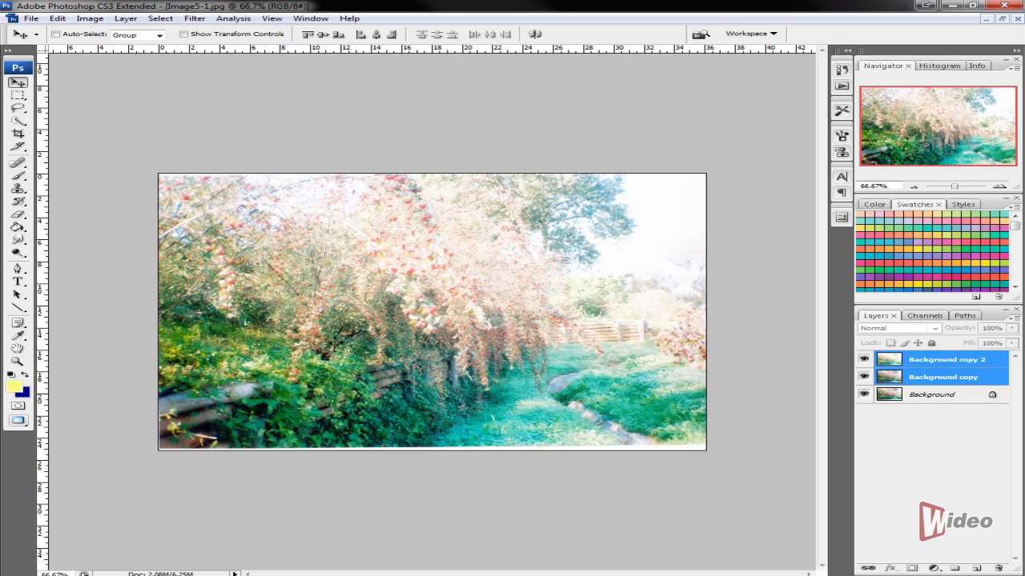
pyautogui.hotkey('ctrl', 'e')
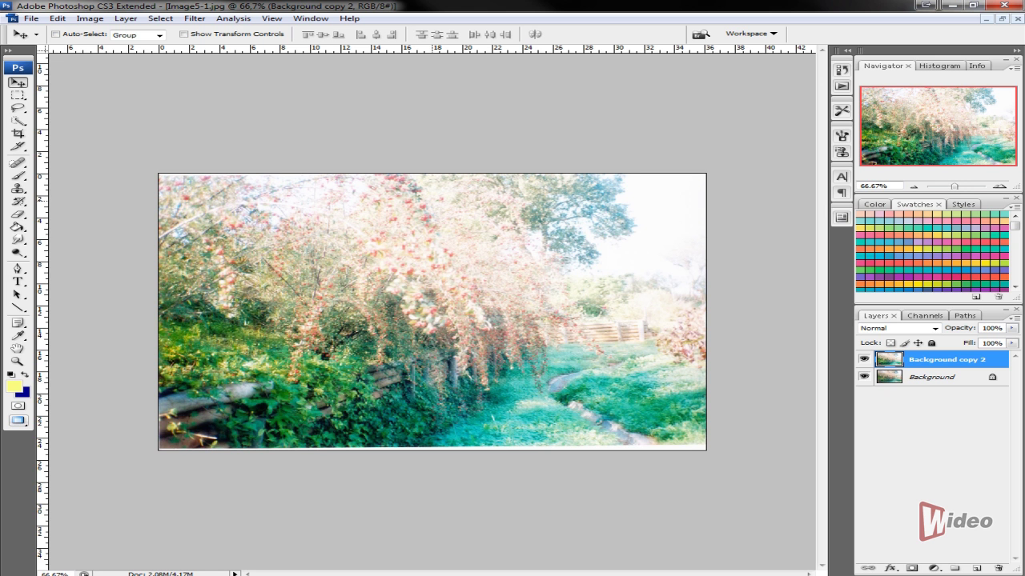
pyautogui.click(864, 360)
pyautogui.click(864, 359)
pyautogui.click(864, 360)
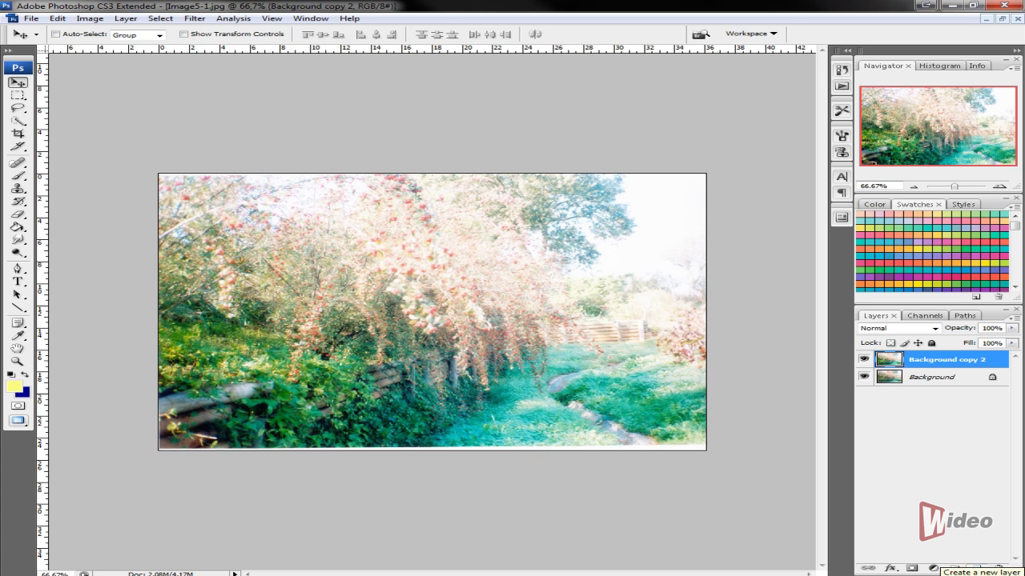
# - Add two new layers, filling Layer 2 with pale yellow and Layer 1 with dark blue
pyautogui.click(976, 569)
pyautogui.click(976, 568)
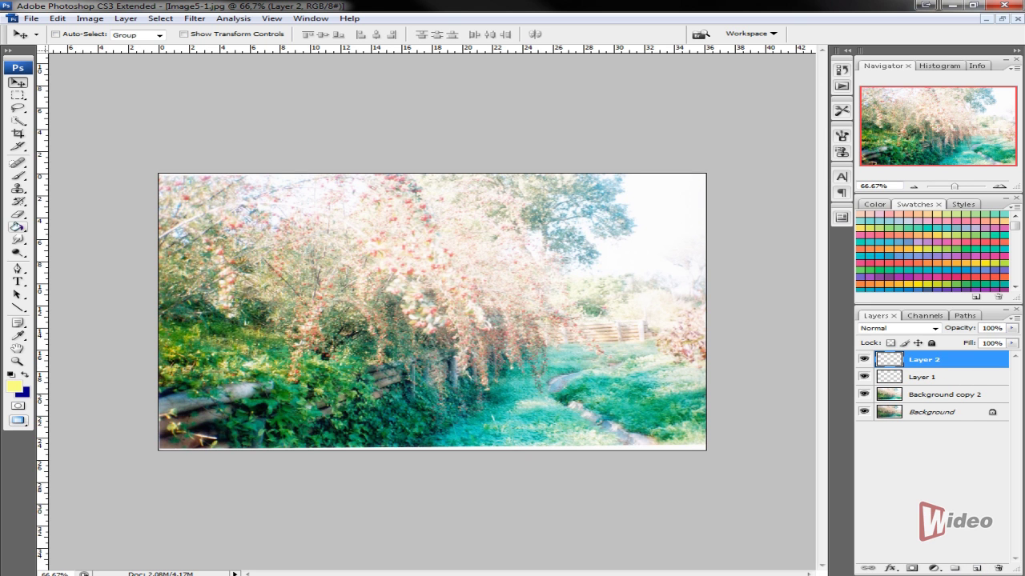
pyautogui.click(17, 226)
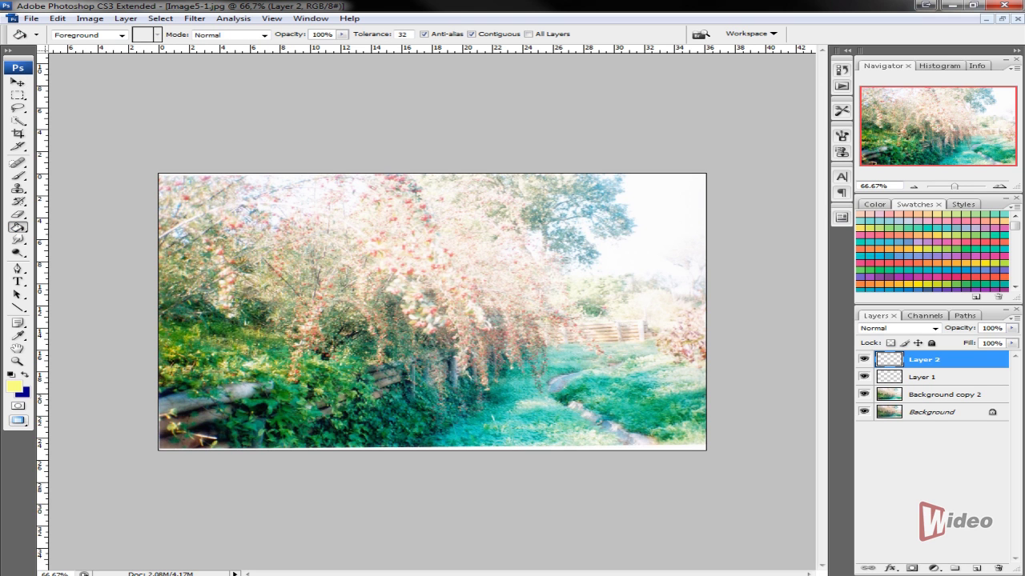
pyautogui.click(433, 352)
pyautogui.hotkey('alt', '[')
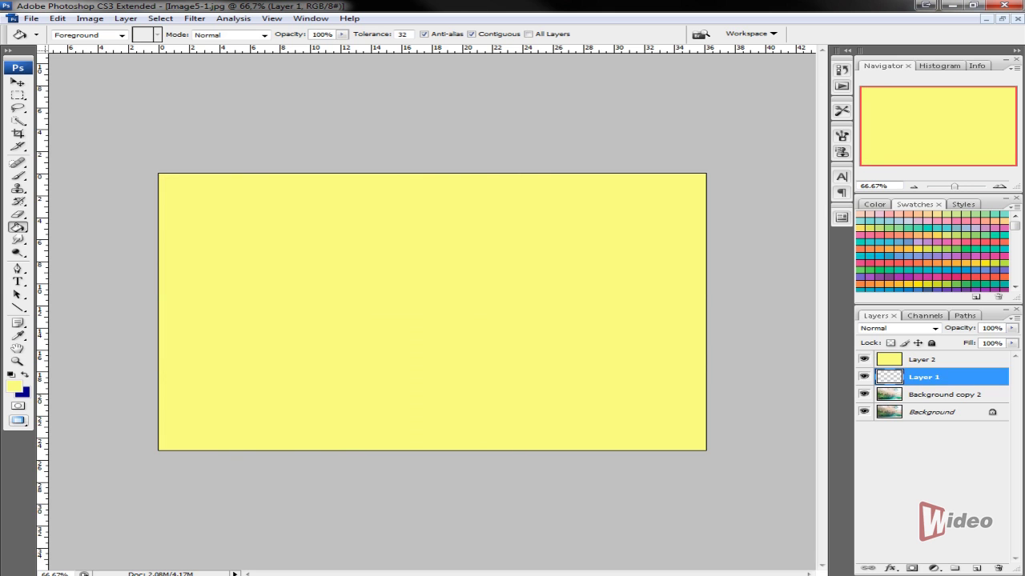
pyautogui.press('x')
pyautogui.hotkey('alt', 'BackSpace')
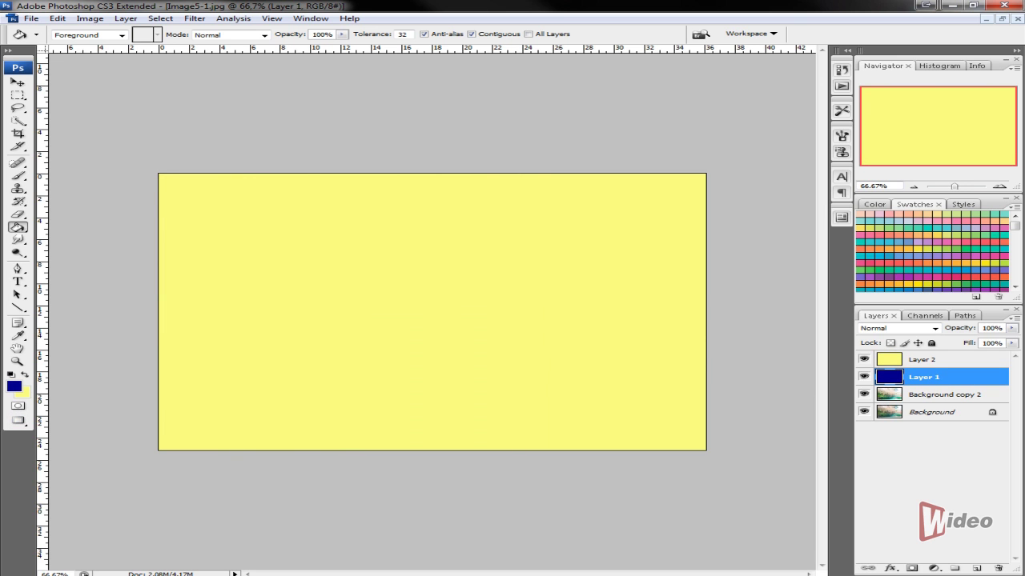
# - Adjust the pale yellow foreground colour in the Color Picker
pyautogui.press('x')
pyautogui.click(14, 386)
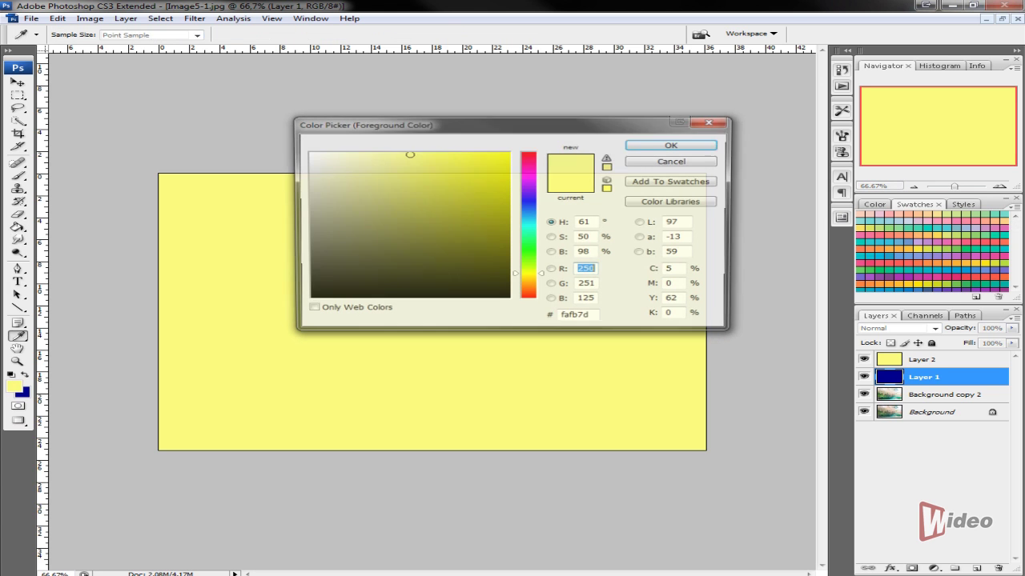
pyautogui.moveTo(407, 156)
pyautogui.mouseDown()
pyautogui.moveTo(473, 160)
pyautogui.moveTo(384, 159)
pyautogui.moveTo(465, 245)
pyautogui.moveTo(446, 174)
pyautogui.moveTo(408, 154)
pyautogui.mouseUp()
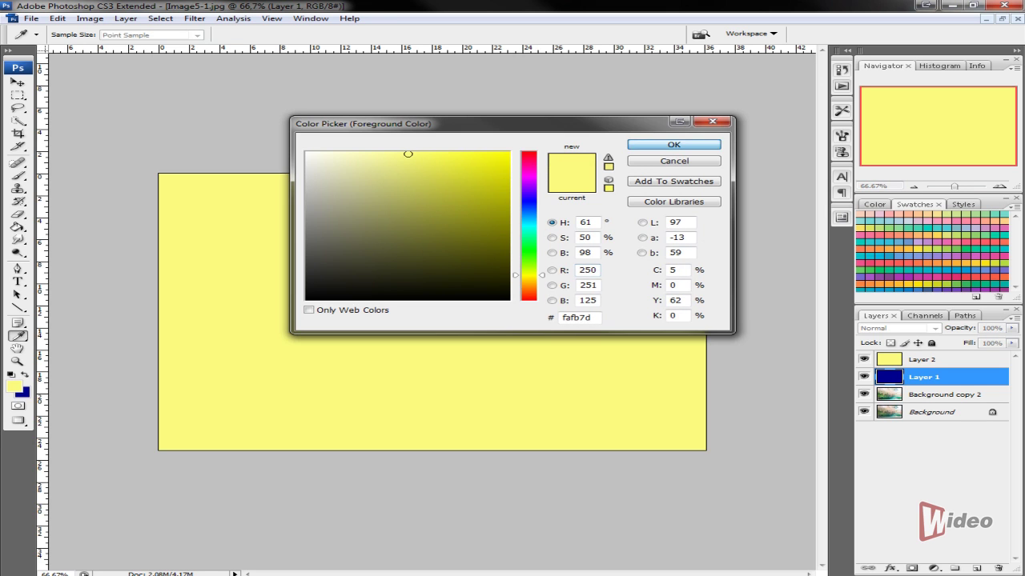
pyautogui.click(673, 144)
pyautogui.press('g')
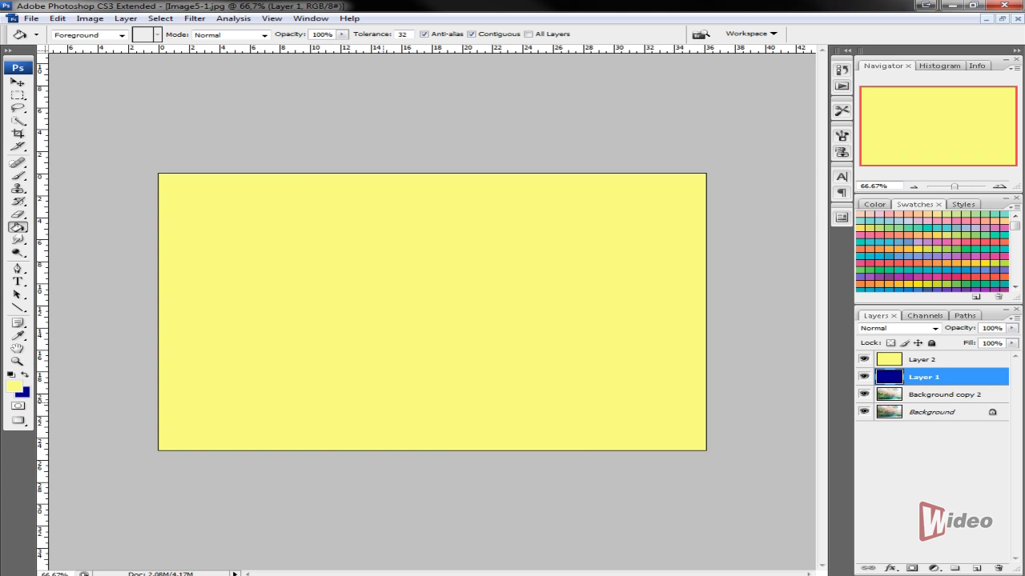
pyautogui.press('v')
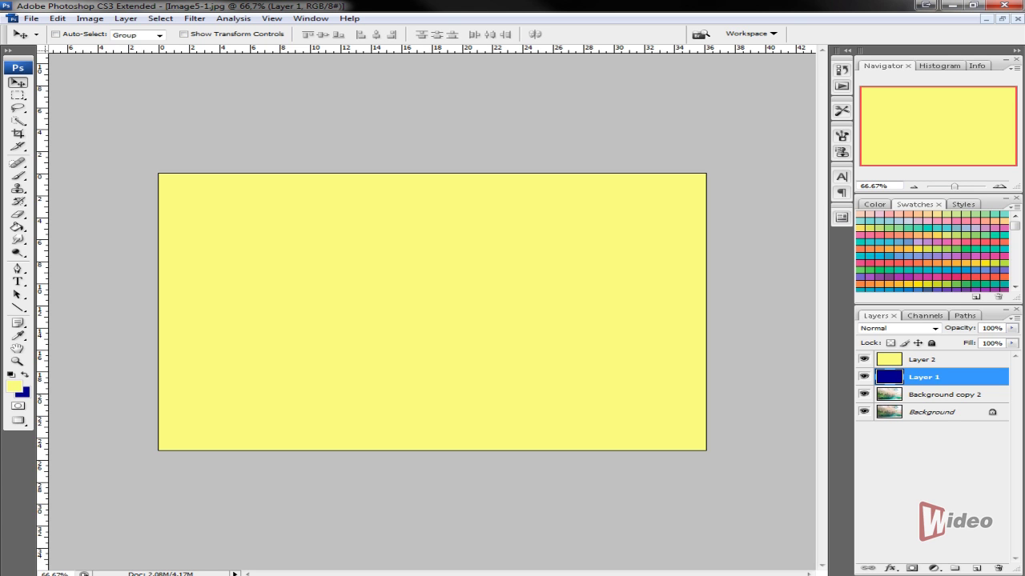
# - Set Layer 1 to 70% fill and 70% opacity
pyautogui.doubleClick(989, 342)
pyautogui.write('70')
pyautogui.hotkey('shift', 'Tab')
pyautogui.write('70')
# - Set Layer 2 to 70% fill and 70% opacity
pyautogui.hotkey('alt', ']')
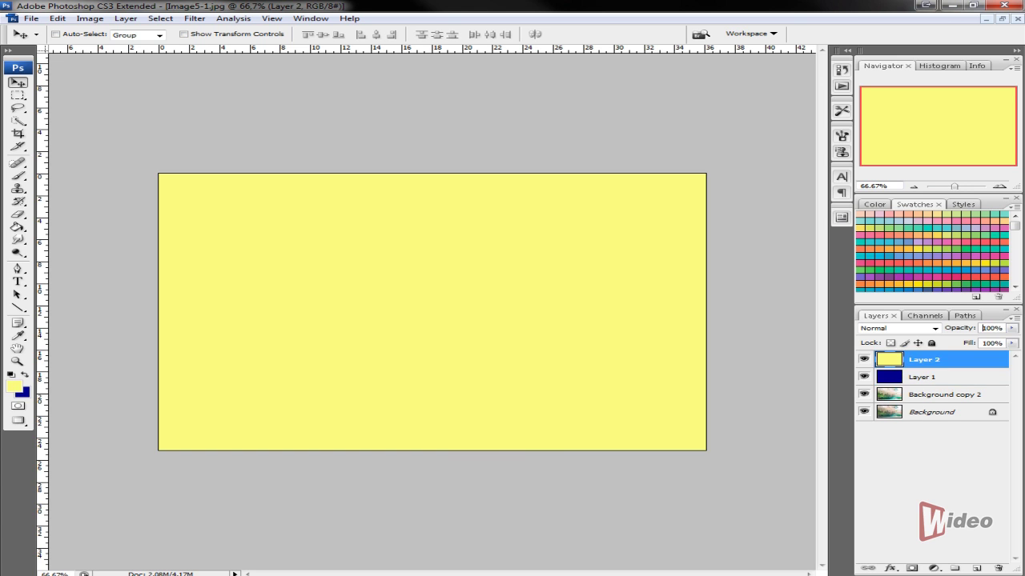
pyautogui.press('Tab')
pyautogui.write('70')
pyautogui.press('Return')
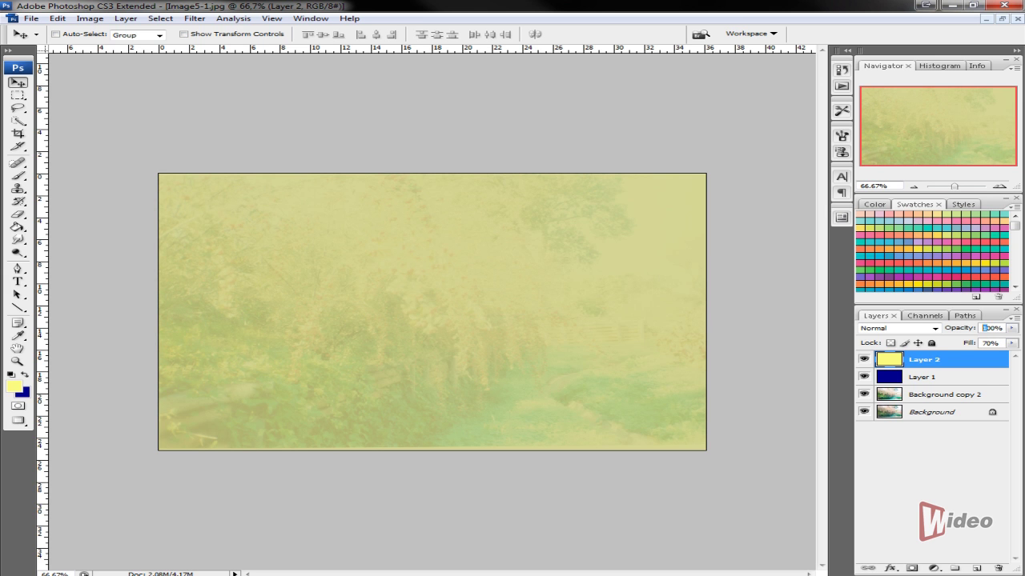
pyautogui.doubleClick(984, 328)
pyautogui.write('70')
pyautogui.press('Return')
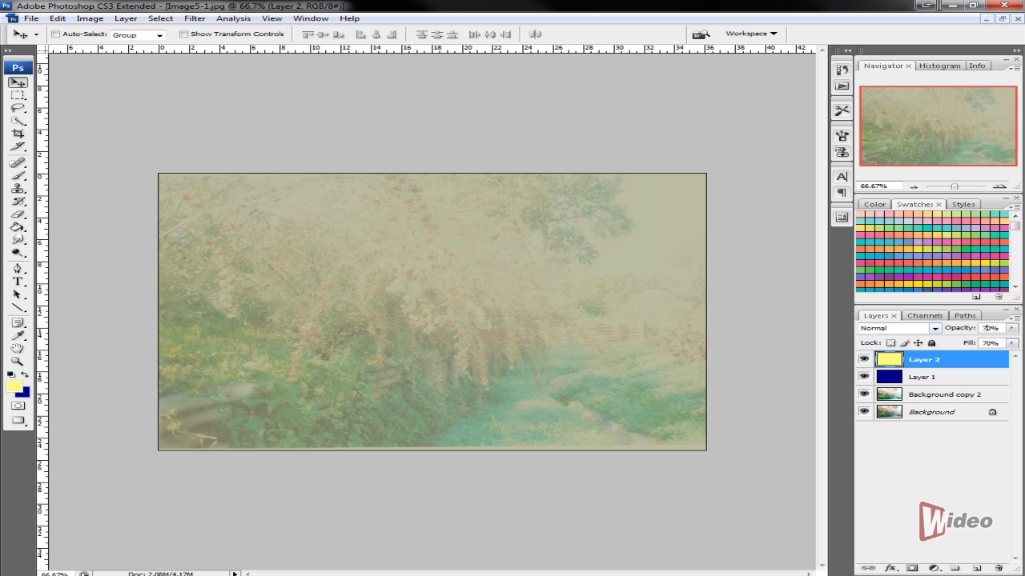
pyautogui.click(935, 329)
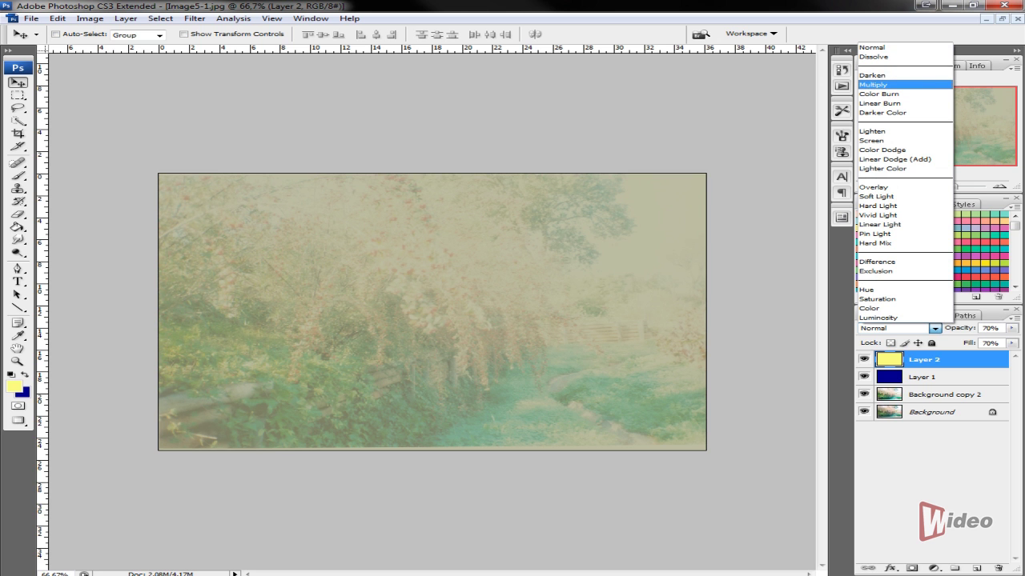
# - Set yellow Layer 2 to Multiply and blue Layer 1 to Soft Light
pyautogui.click(873, 85)
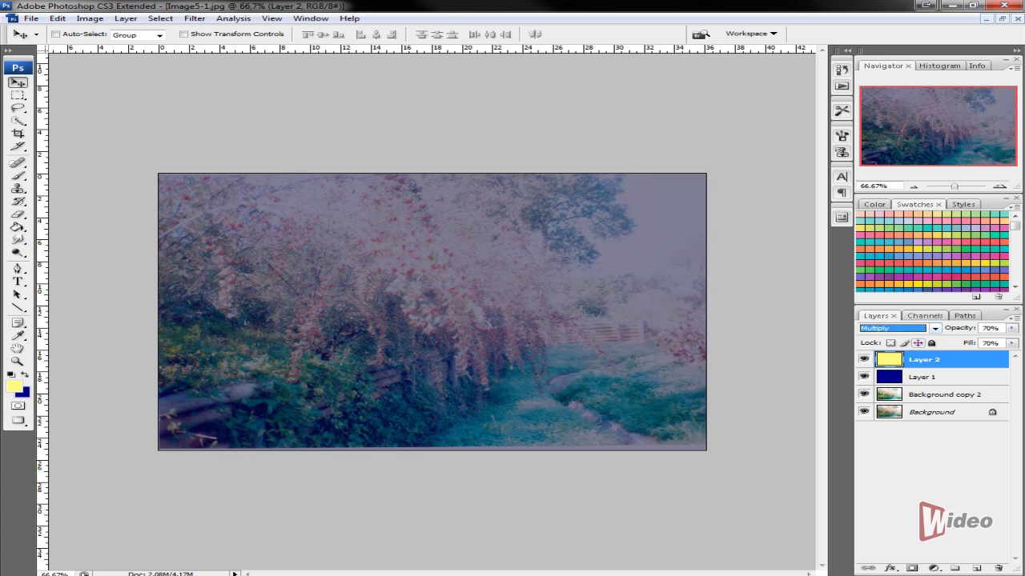
pyautogui.click(921, 377)
pyautogui.click(934, 329)
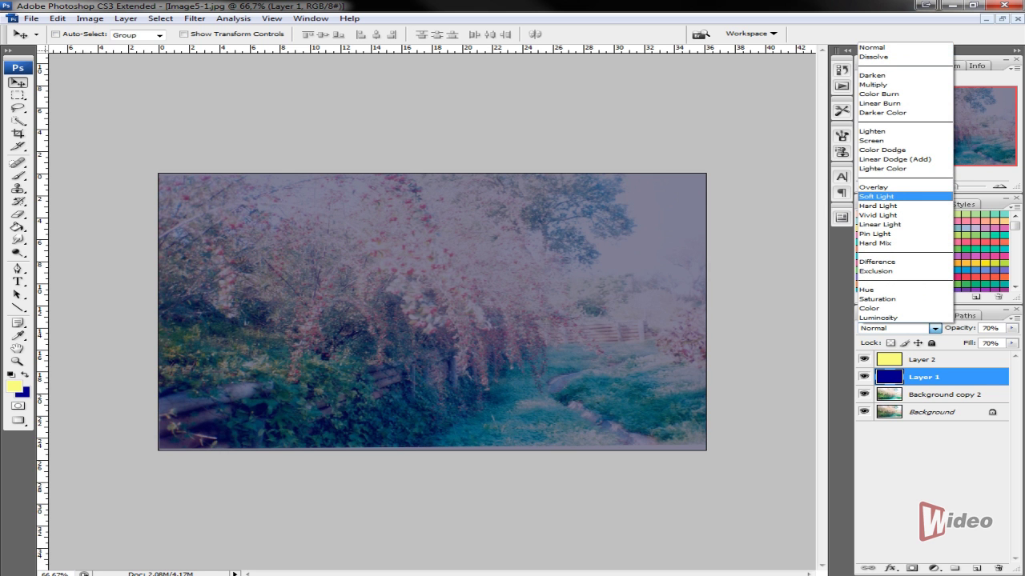
pyautogui.click(876, 197)
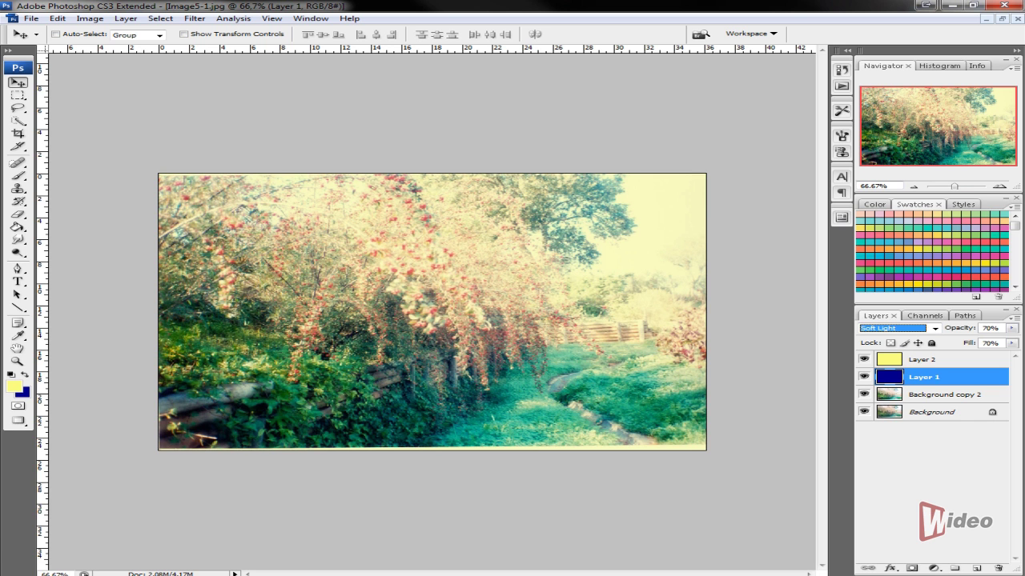
pyautogui.hotkey('alt', ']')
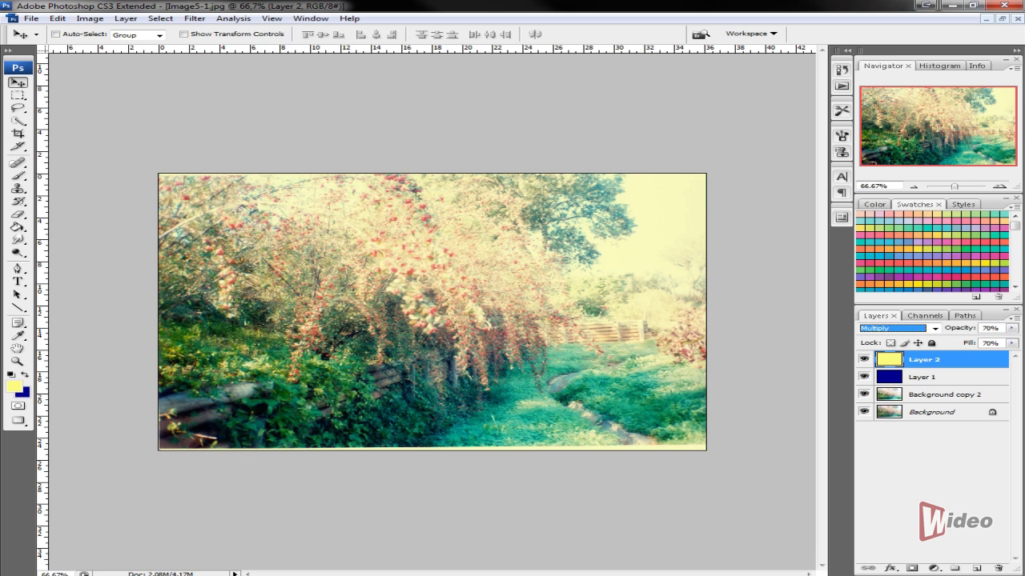
# - Merge Layer 2, Layer 1 and Background copy 2 into one Layer 2, then toggle it to compare
pyautogui.hotkey('shift', 'alt', '[')
pyautogui.hotkey('shift', 'alt', '[')
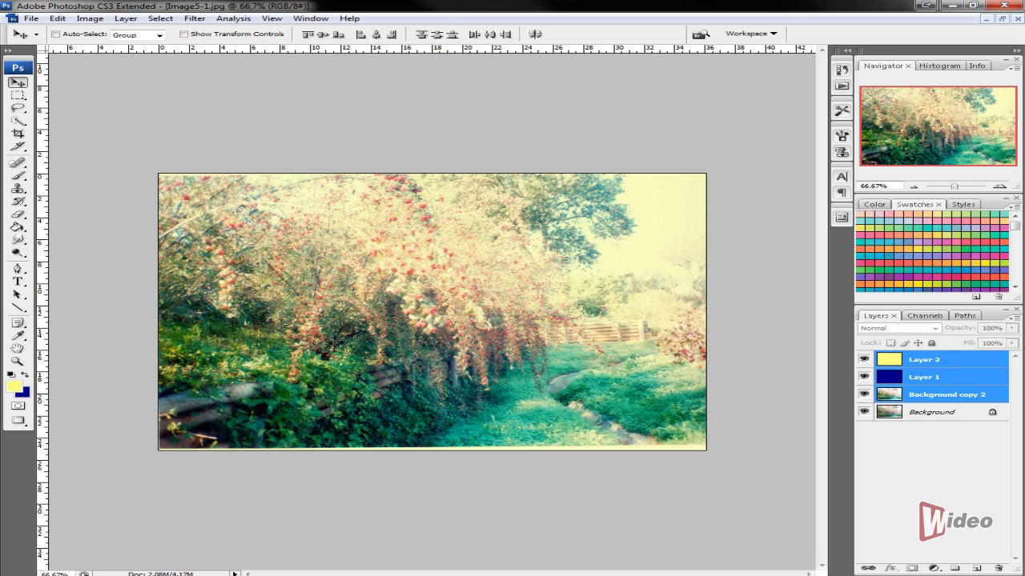
pyautogui.hotkey('ctrl', 'e')
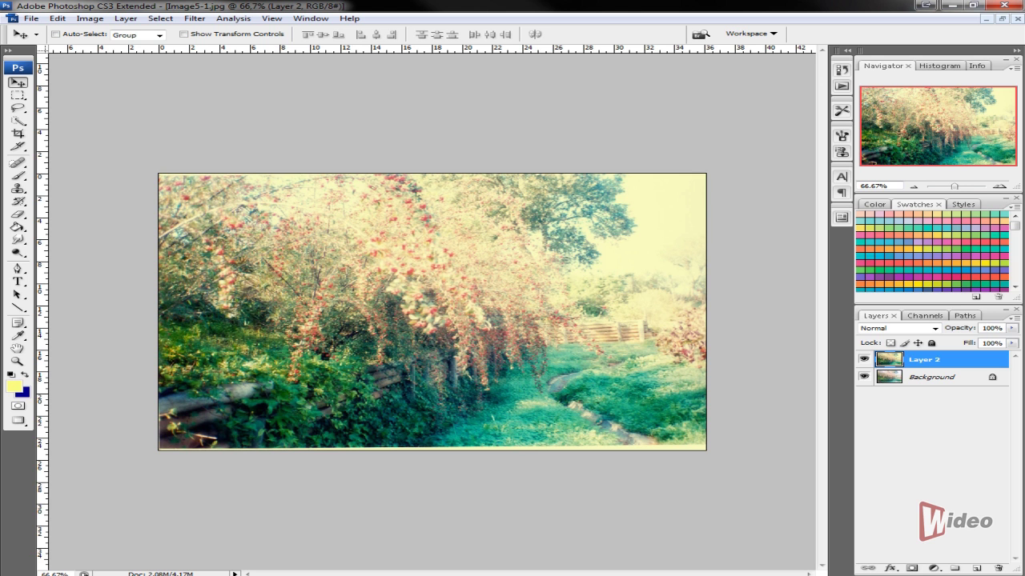
pyautogui.click(864, 359)
pyautogui.click(864, 360)
pyautogui.click(864, 360)
pyautogui.click(863, 359)
pyautogui.click(864, 360)
pyautogui.click(863, 360)
# - Apply Levels to Layer 2 with output white 240 and midtones at 0,98
pyautogui.press('i')
pyautogui.hotkey('ctrl', 'l')
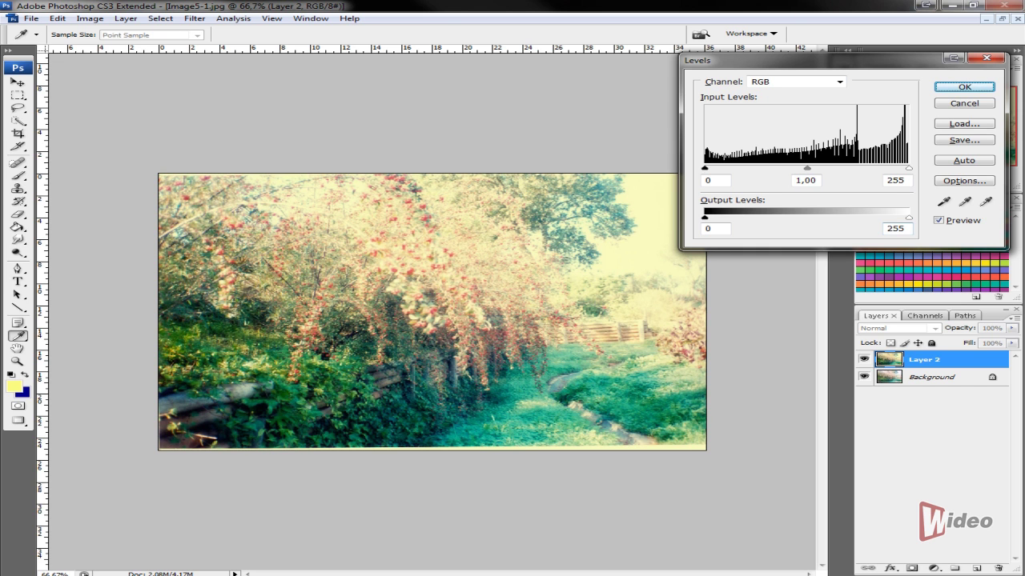
pyautogui.press('Tab')
pyautogui.press('Down')
pyautogui.press('Down')
pyautogui.press('Down')
pyautogui.press('Down')
pyautogui.press('Down')
pyautogui.press('Down')
pyautogui.press('Down')
pyautogui.press('Down')
pyautogui.press('Down')
pyautogui.press('Down')
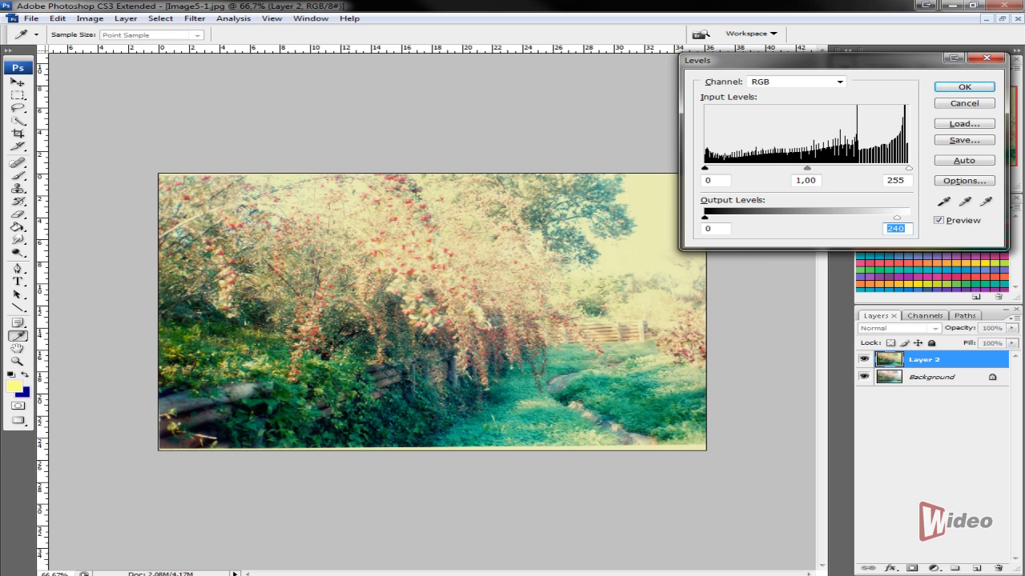
pyautogui.moveTo(807, 168); pyautogui.dragTo(744, 168)
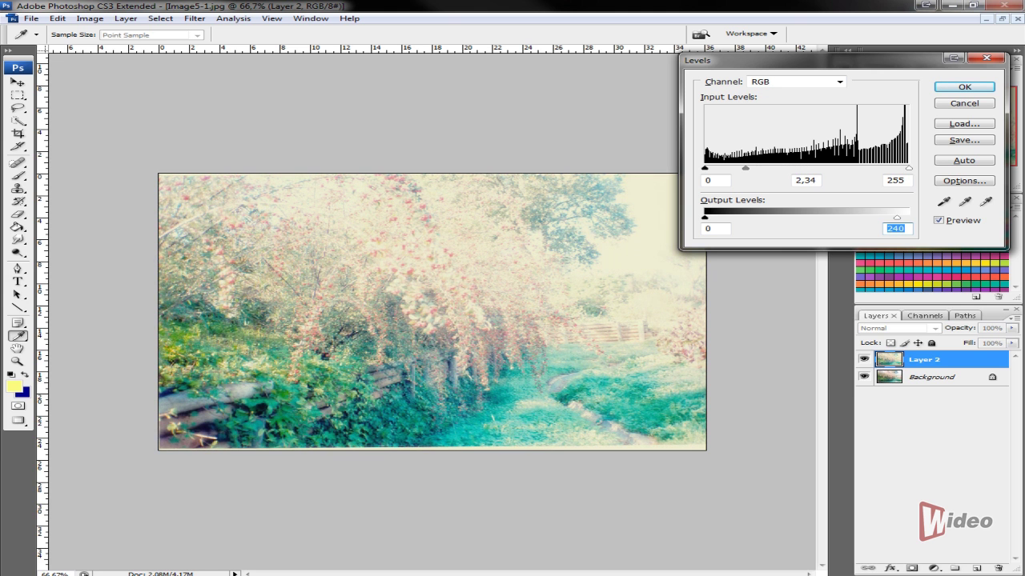
pyautogui.moveTo(744, 168); pyautogui.dragTo(814, 168)
pyautogui.hotkey('shift', 'Tab')
pyautogui.hotkey('shift', 'Tab')
pyautogui.hotkey('shift', 'Tab')
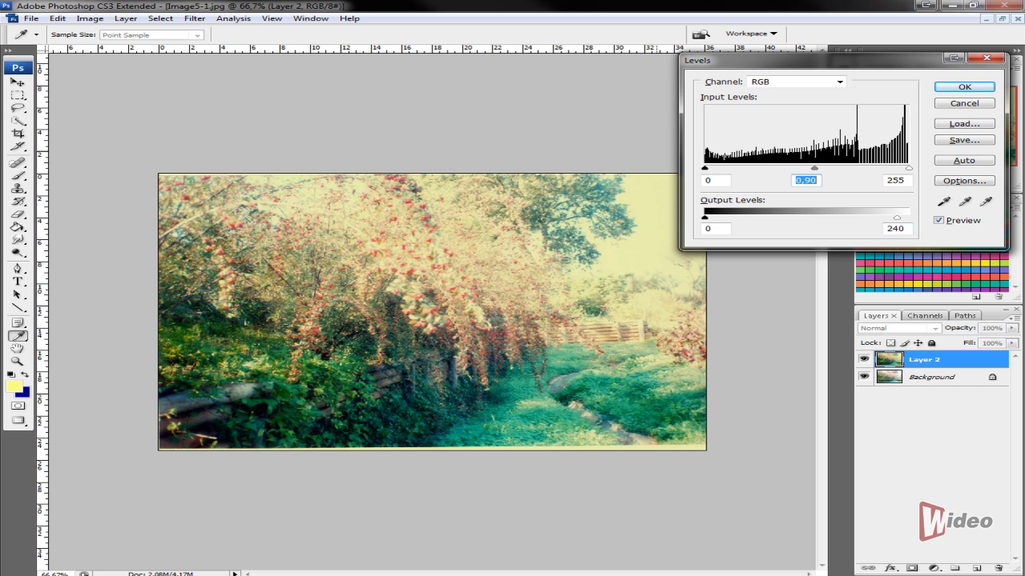
pyautogui.press('Return')
pyautogui.press('v')
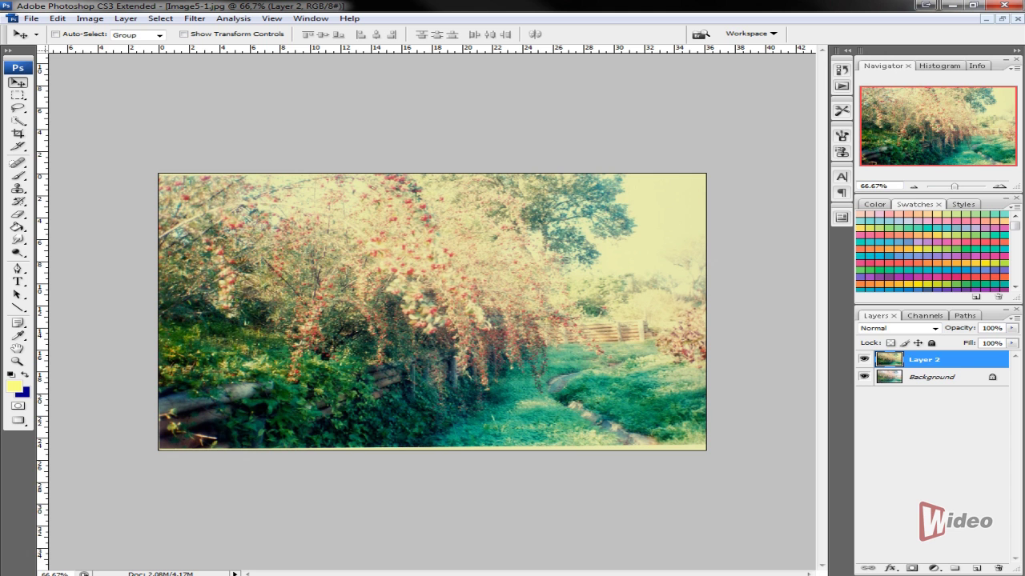
# - Duplicate Layer 2 with Ctrl+J so an active Layer 2 copy sits above it
pyautogui.hotkey('ctrl', 'j')
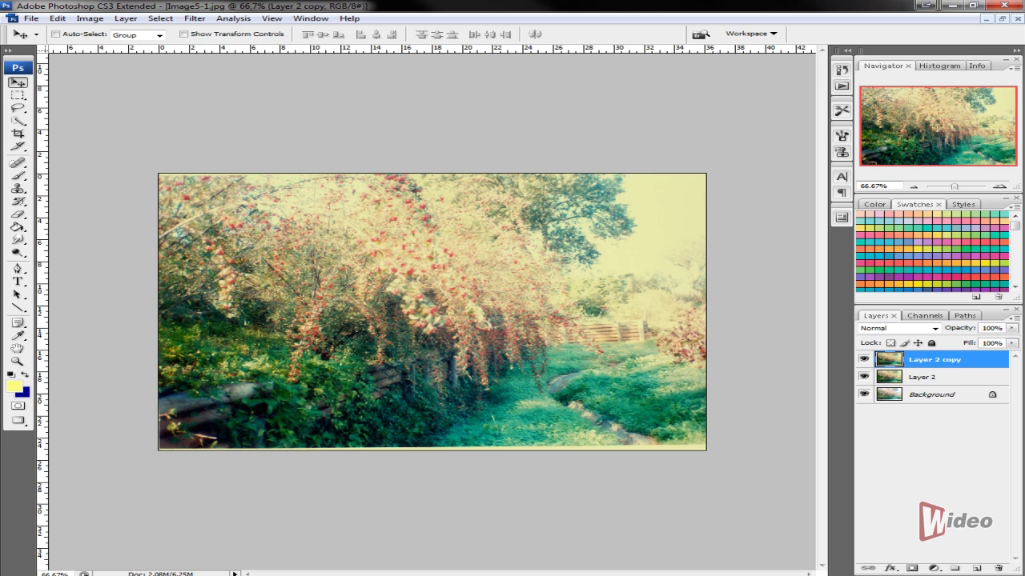
pyautogui.rightClick(928, 360)
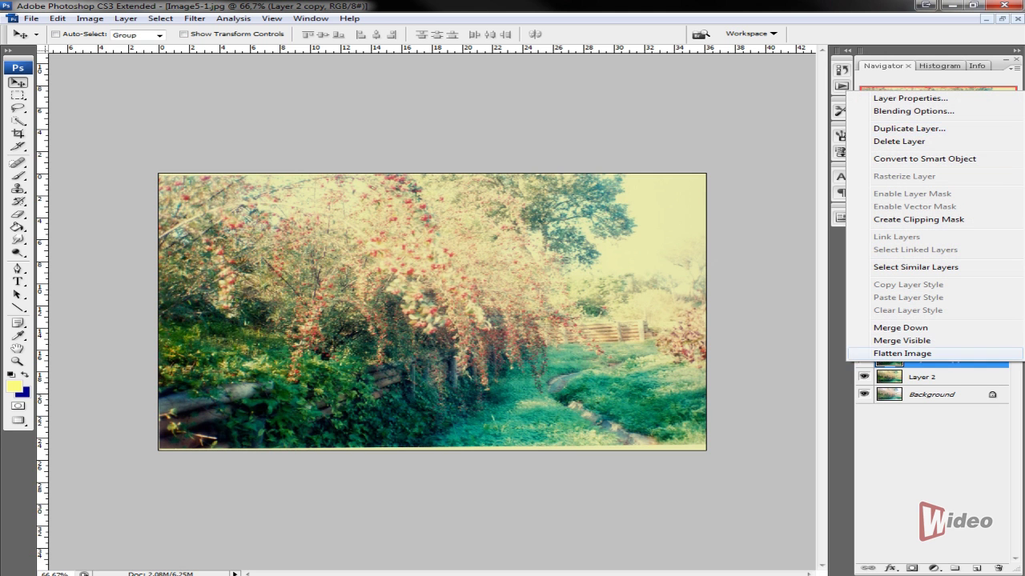
pyautogui.press('Escape')
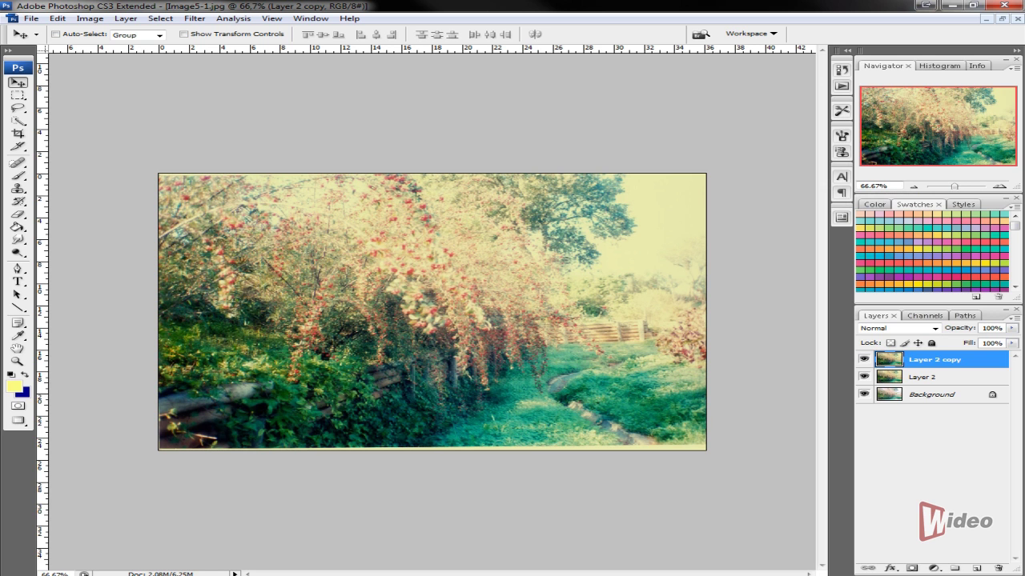
pyautogui.hotkey('alt', '[')
pyautogui.hotkey('alt', ']')
# - Erase the foliage area of Layer 2 copy with a 473 px, 0% hardness eraser
pyautogui.click(18, 213)
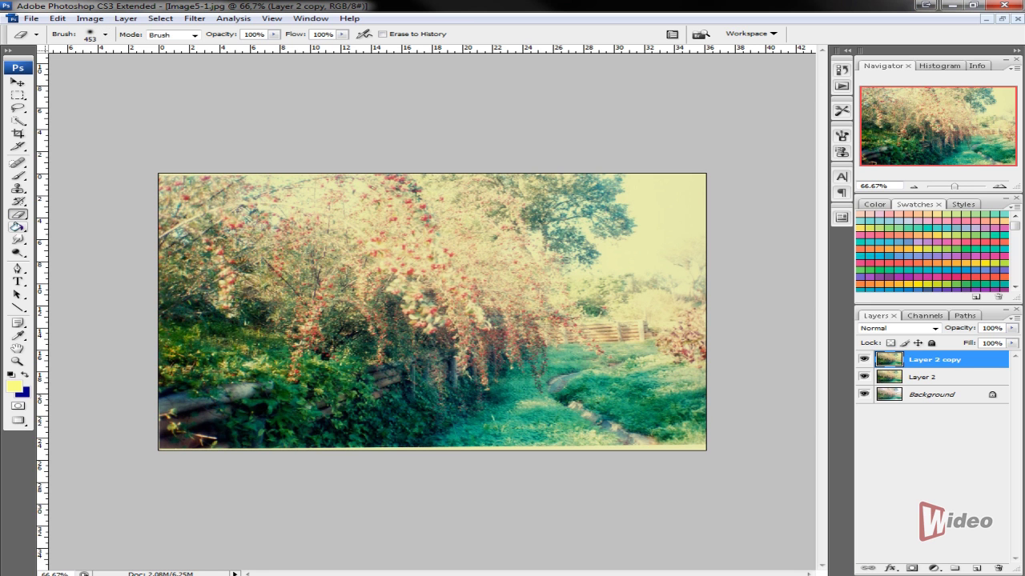
pyautogui.click(105, 34)
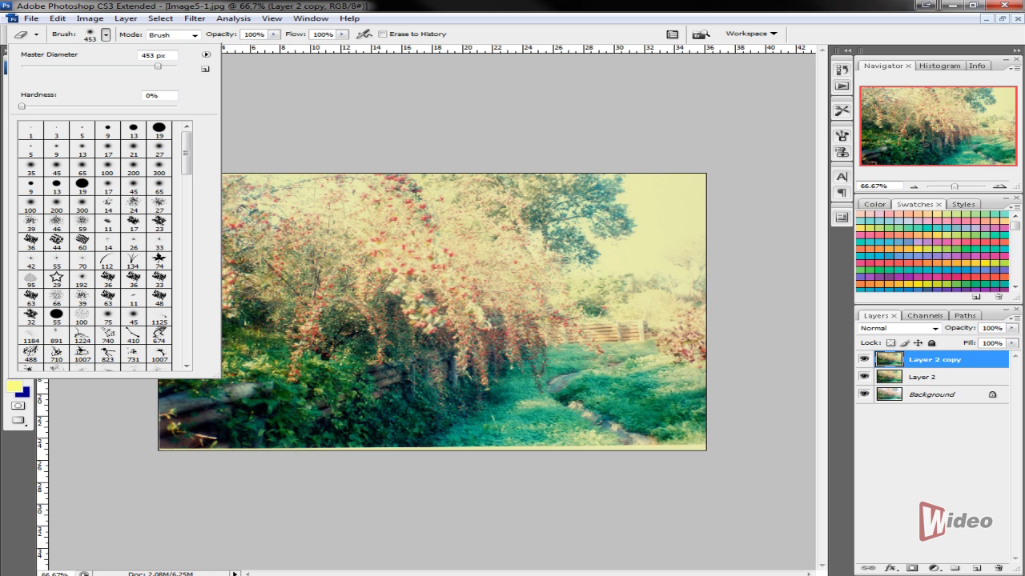
pyautogui.click(82, 184)
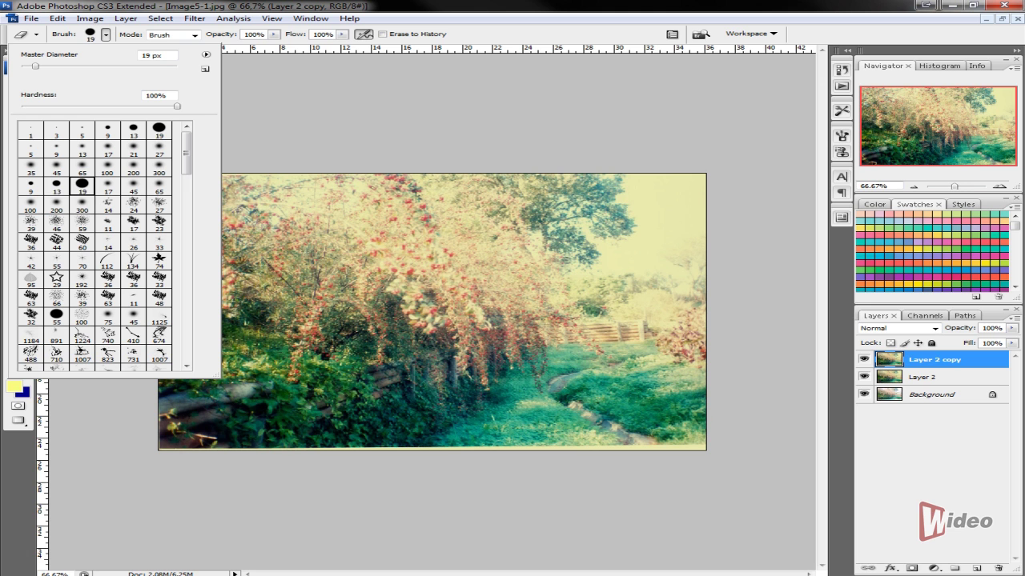
pyautogui.click(82, 204)
pyautogui.moveTo(146, 66); pyautogui.dragTo(159, 65)
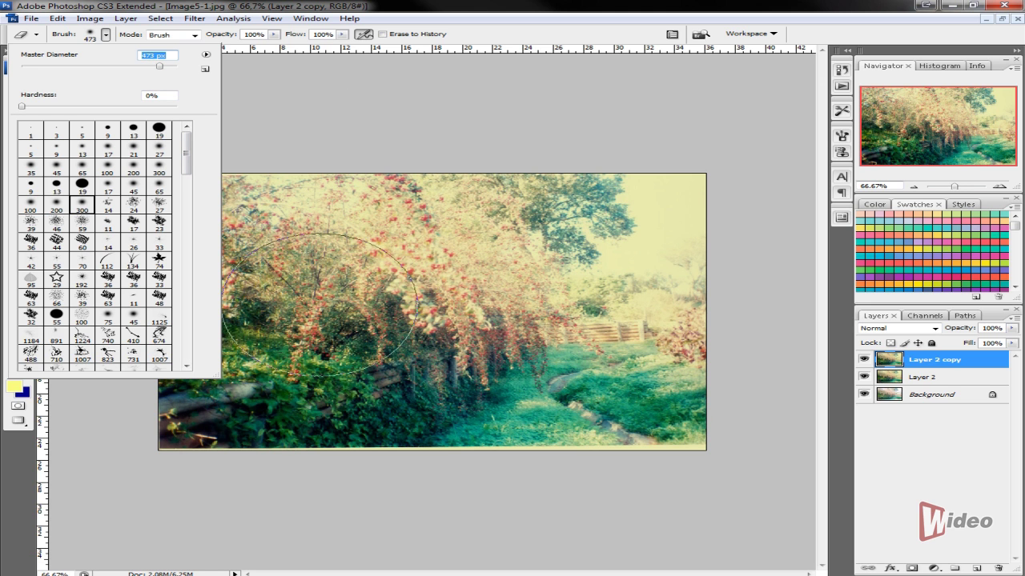
pyautogui.moveTo(22, 106); pyautogui.dragTo(177, 105)
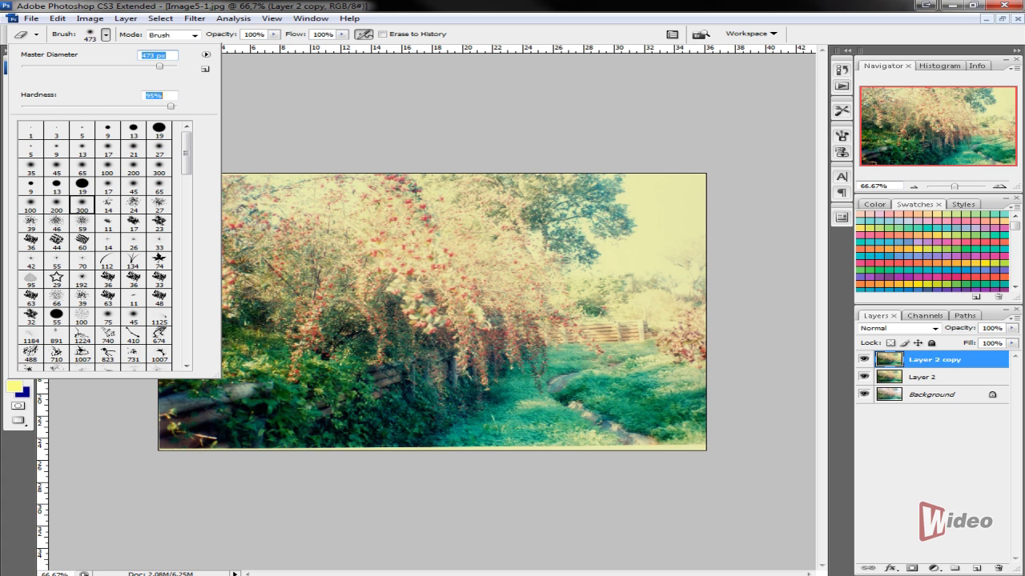
pyautogui.moveTo(175, 105); pyautogui.dragTo(22, 105)
pyautogui.press('Return')
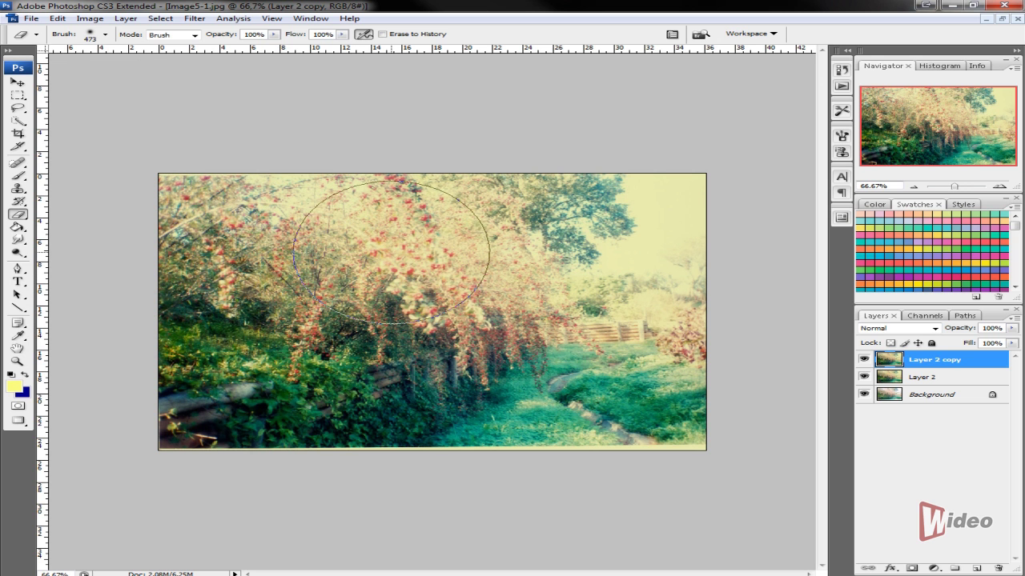
pyautogui.click(578, 249)
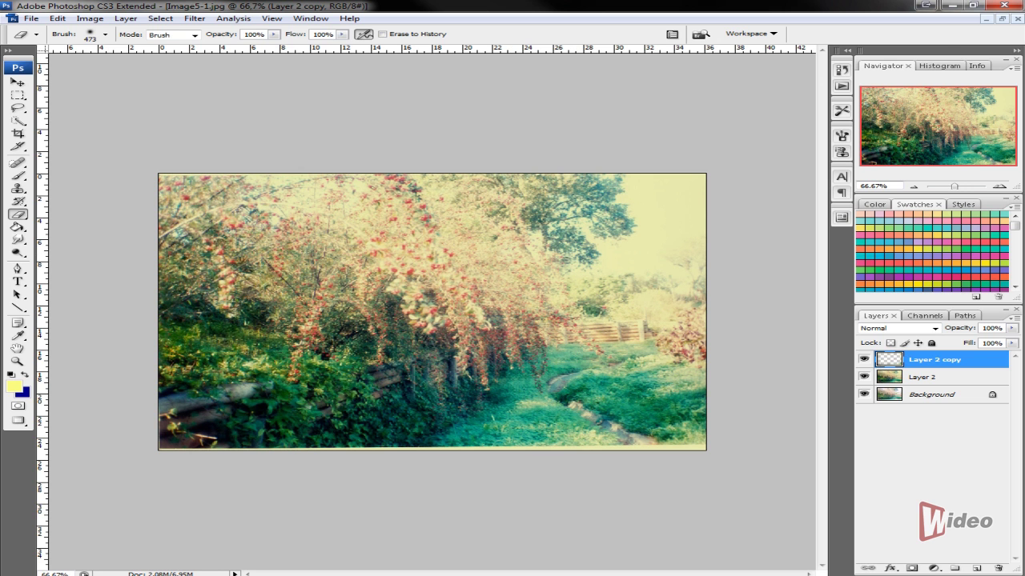
# - Set Layer 2 copy to Multiply at 61% opacity, toggling its visibility to compare
pyautogui.click(896, 328)
pyautogui.click(881, 84)
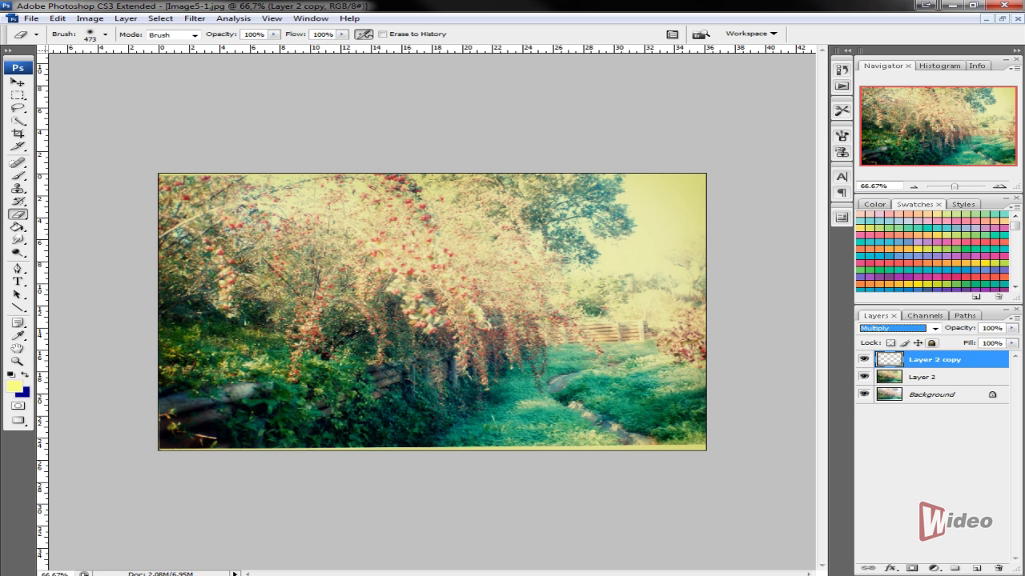
pyautogui.click(1012, 328)
pyautogui.moveTo(1011, 339)
pyautogui.mouseDown()
pyautogui.moveTo(958, 339)
pyautogui.moveTo(979, 340)
pyautogui.mouseUp()
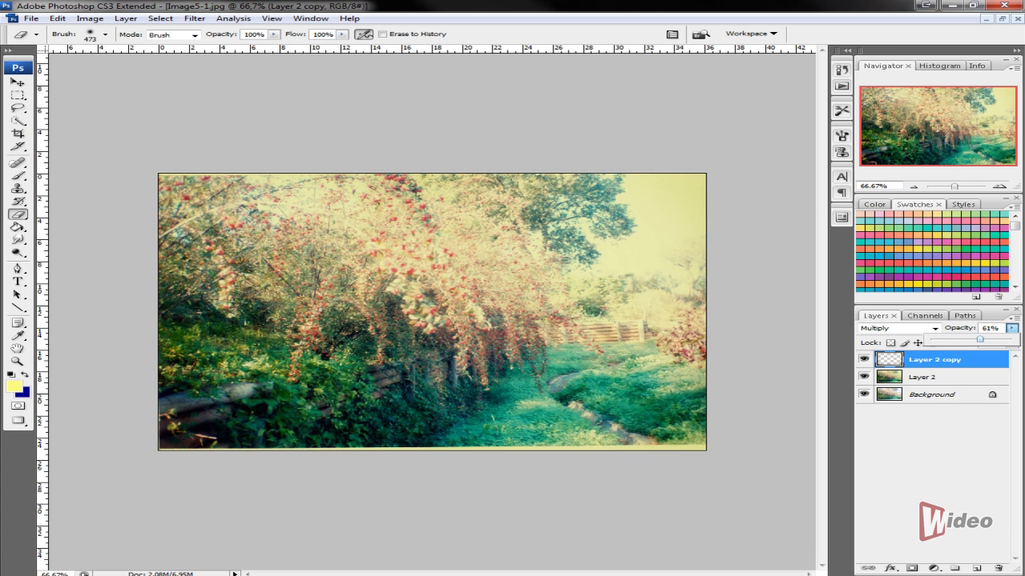
pyautogui.click(863, 359)
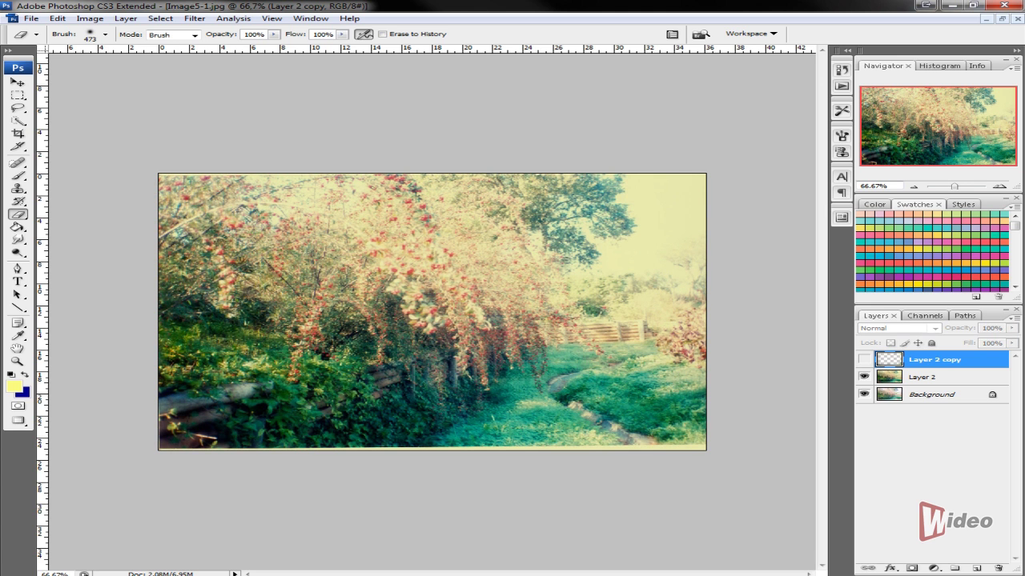
pyautogui.click(863, 359)
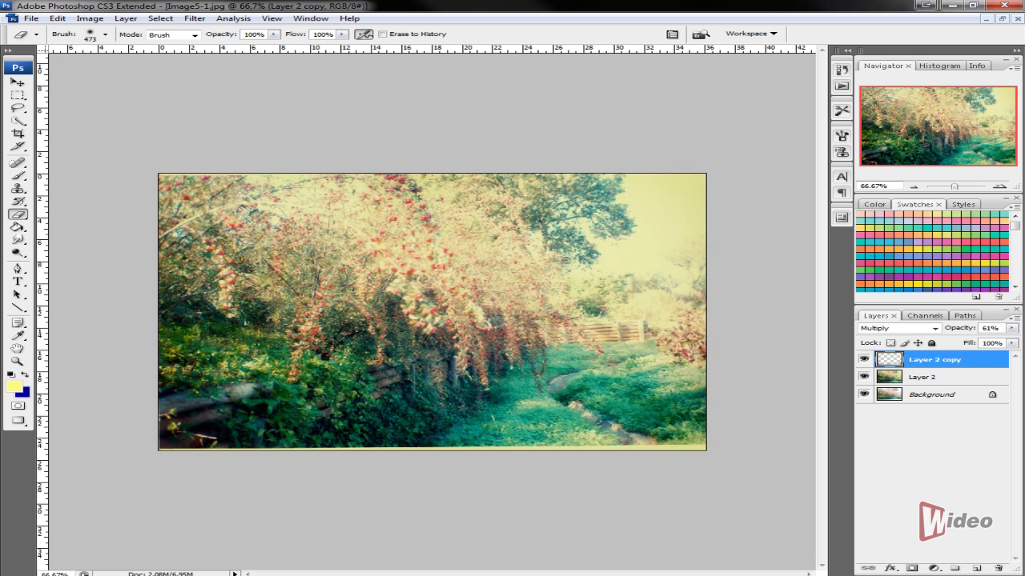
pyautogui.click(863, 359)
# - Merge Layer 2 with Layer 2 copy, then toggle the merged layer to compare
pyautogui.keyDown('shift'); pyautogui.click(921, 377); pyautogui.keyUp('shift')
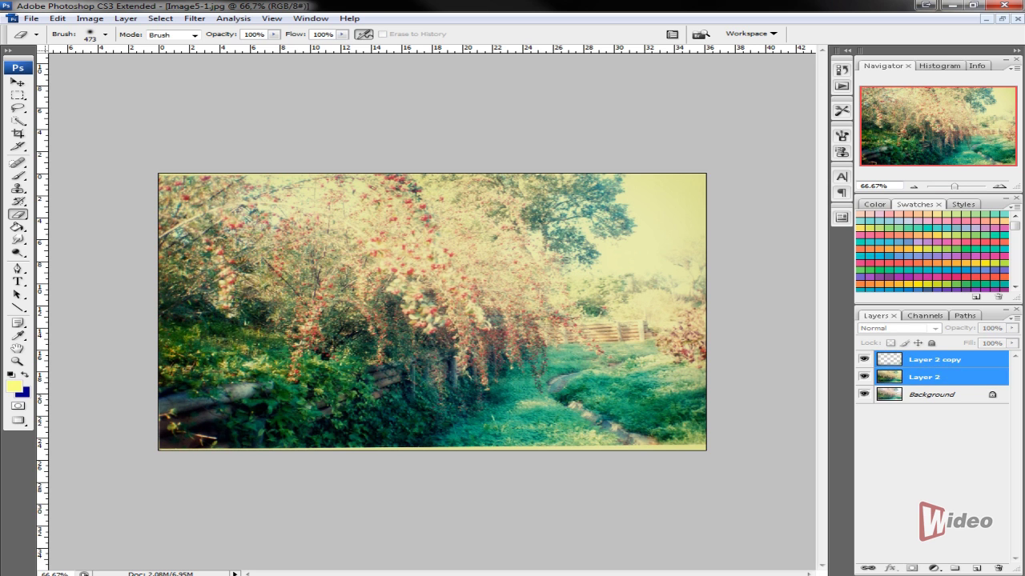
pyautogui.hotkey('ctrl', 'e')
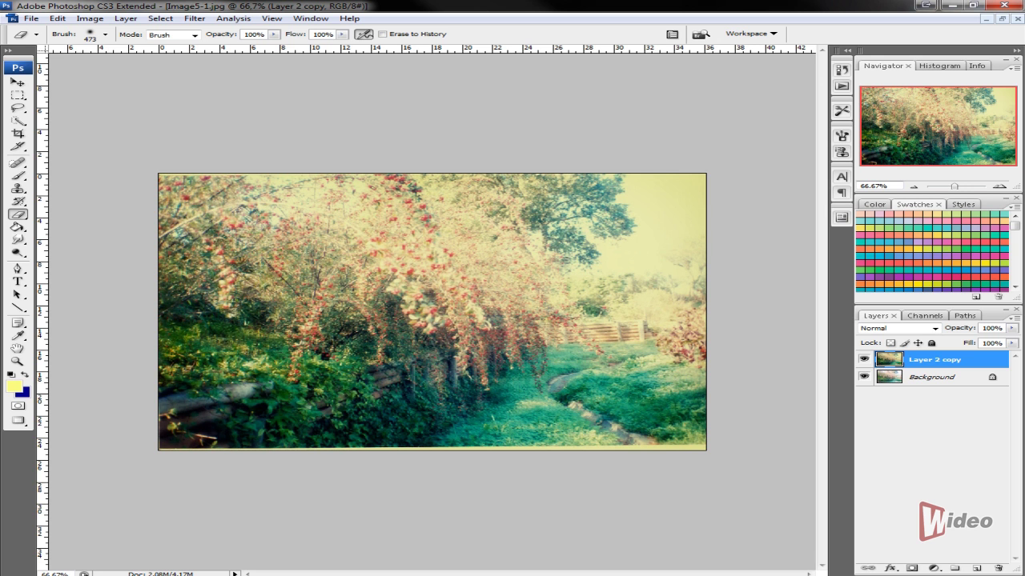
pyautogui.click(863, 360)
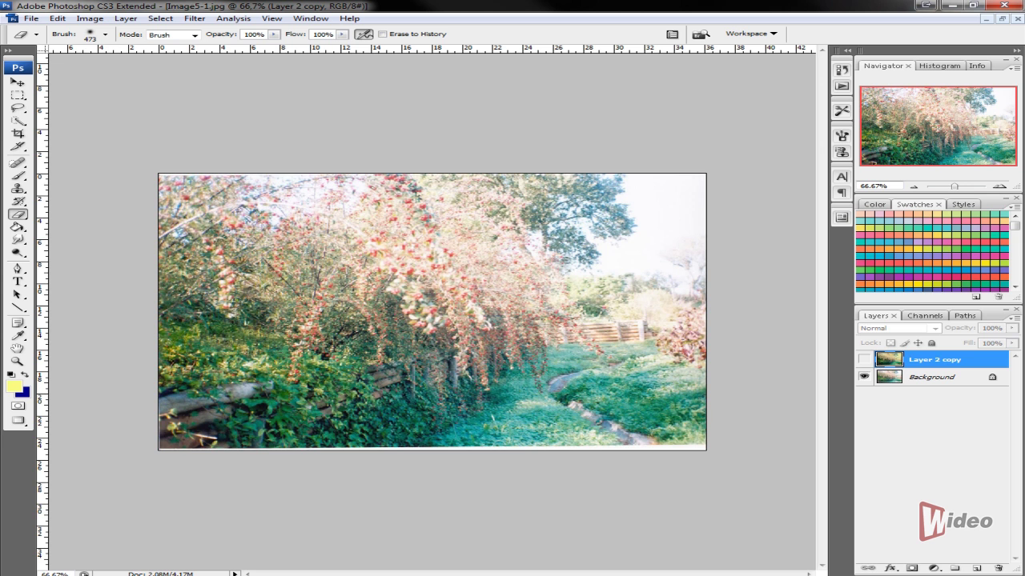
pyautogui.click(863, 360)
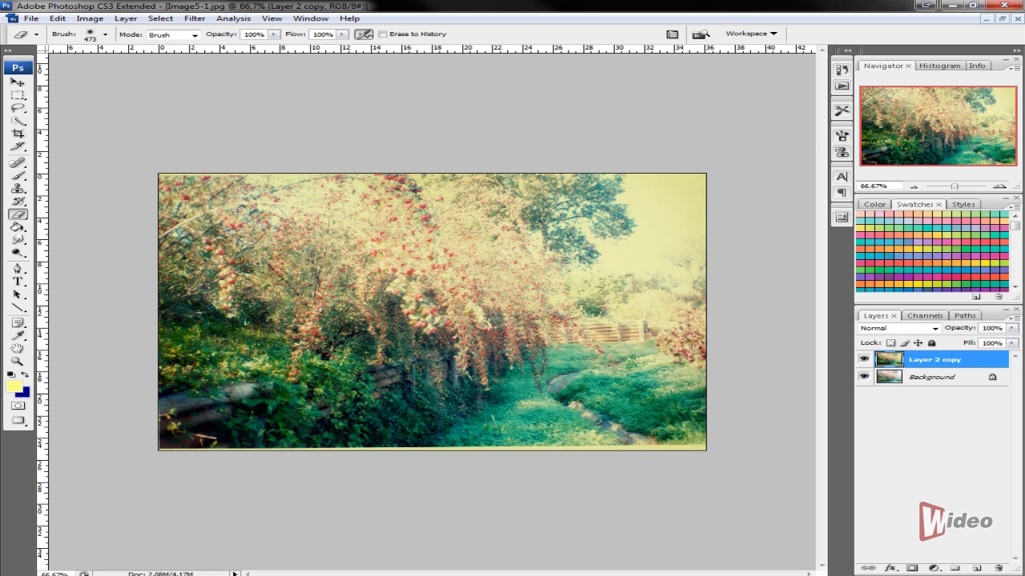